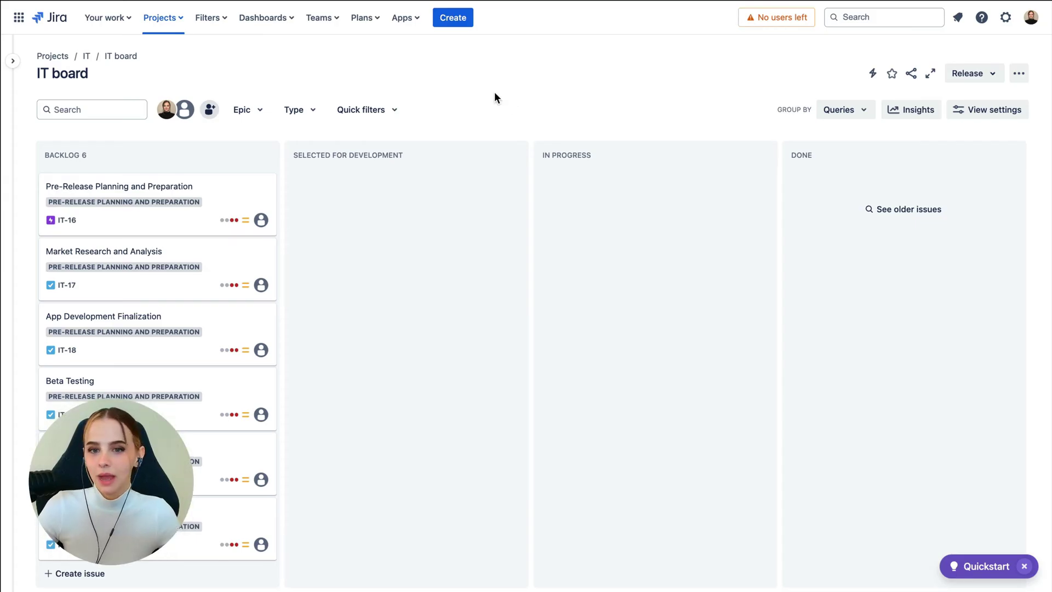
Open Templating.app's Behaviour Builder and browse the example templates, then close them.
left_click(410, 22)
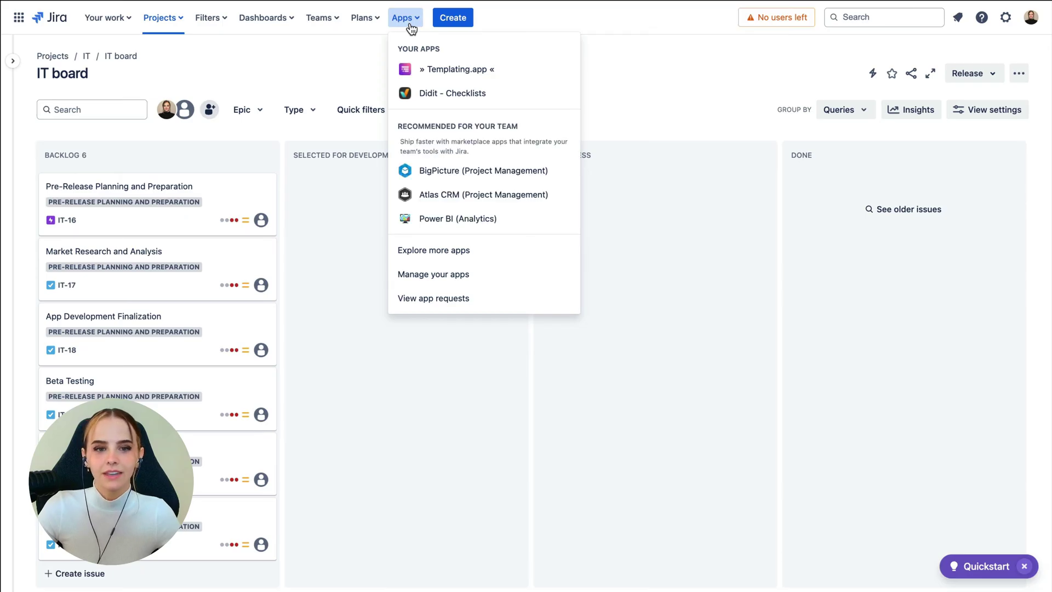
left_click(413, 66)
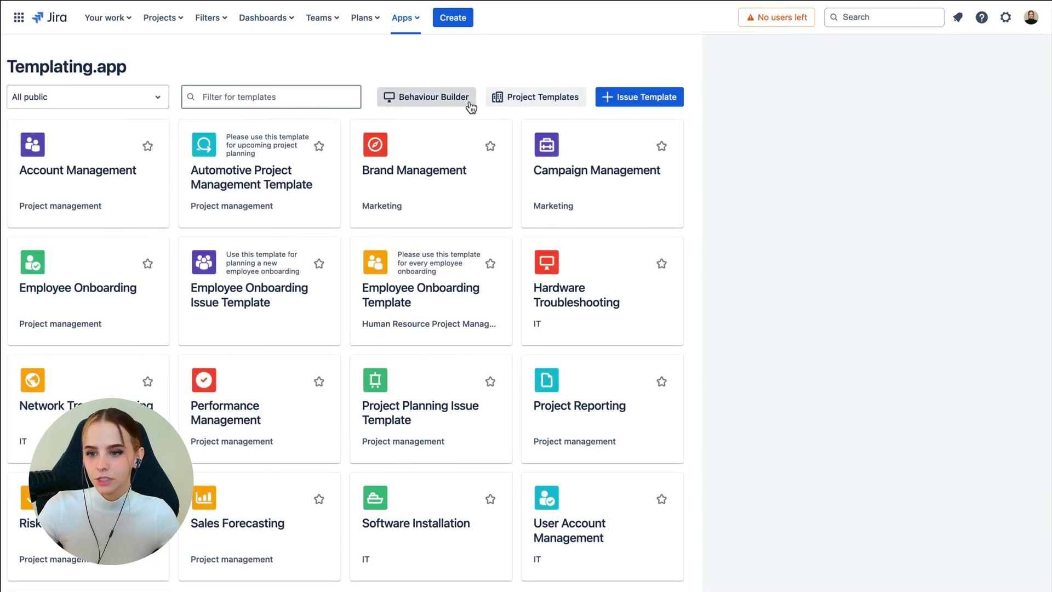
left_click(426, 97)
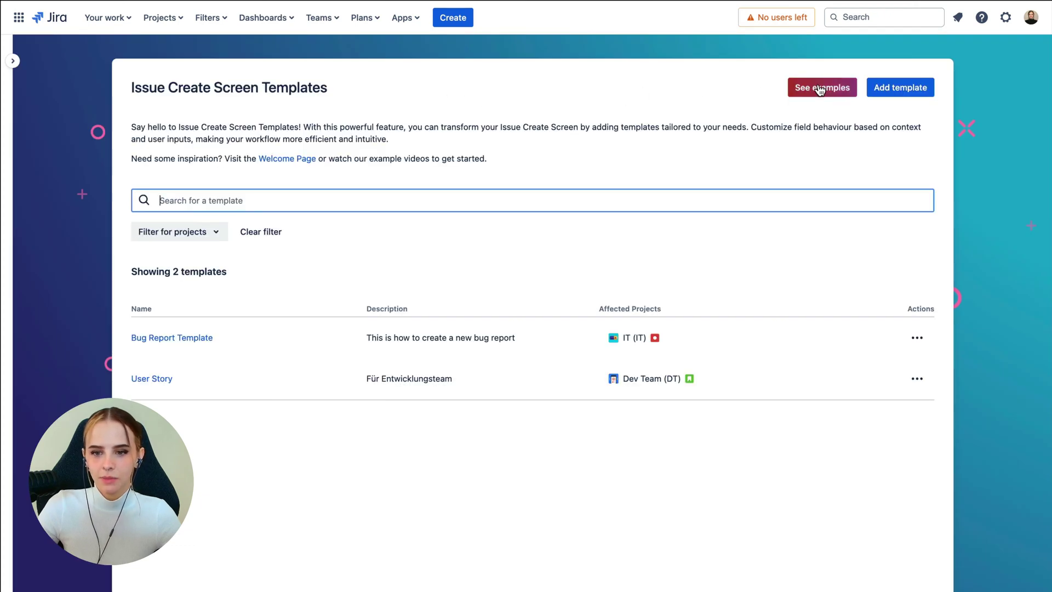
left_click(820, 89)
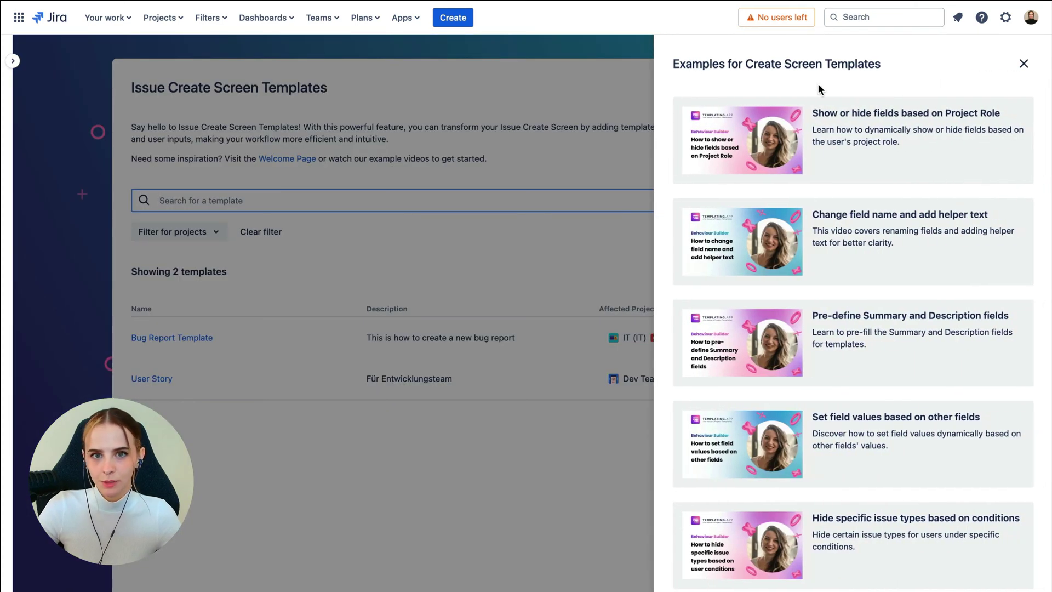
scroll(820, 89, "down", 5)
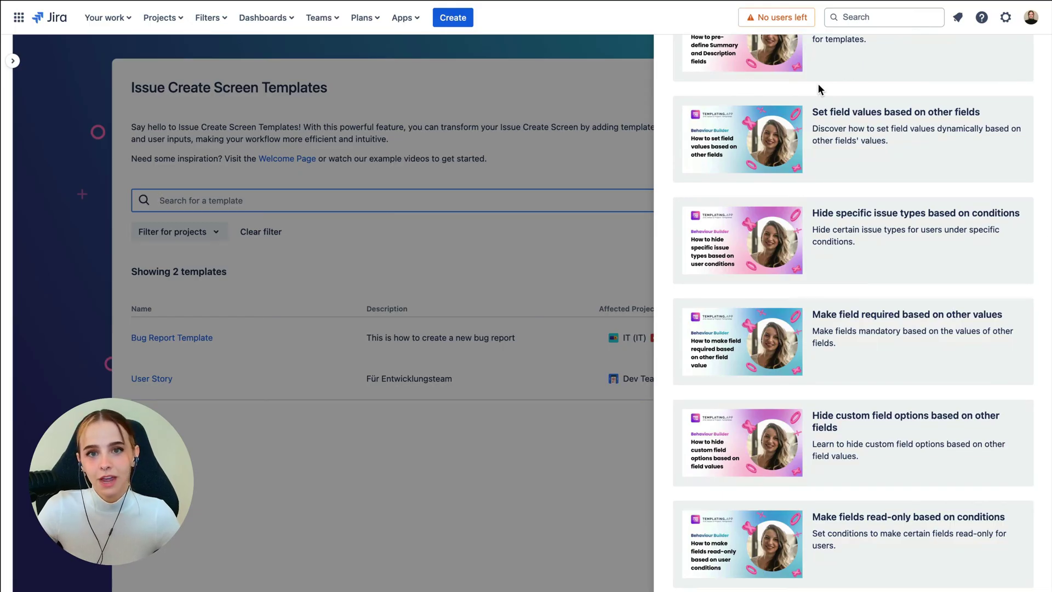
left_click(560, 131)
Add a template named 'Bug Report' described as 'This is how to create a new bug report'.
left_click(908, 90)
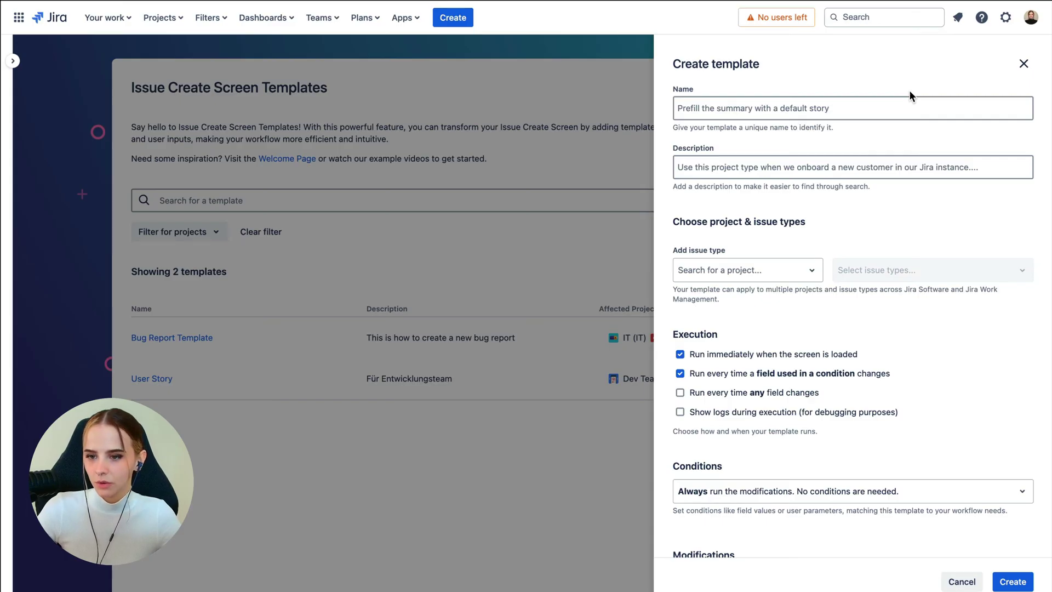
left_click(894, 103)
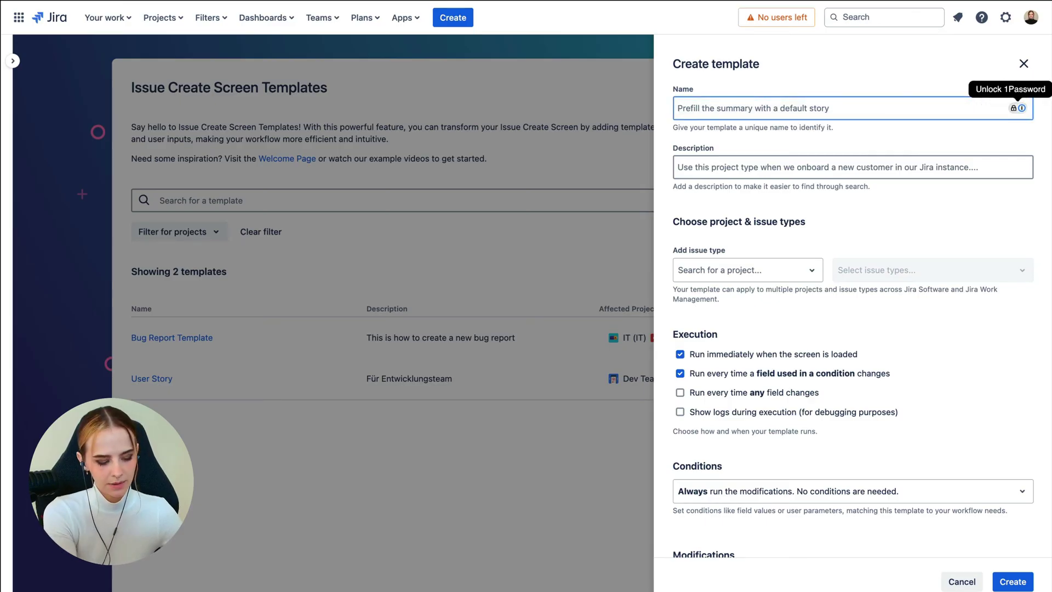
type("Bug Report")
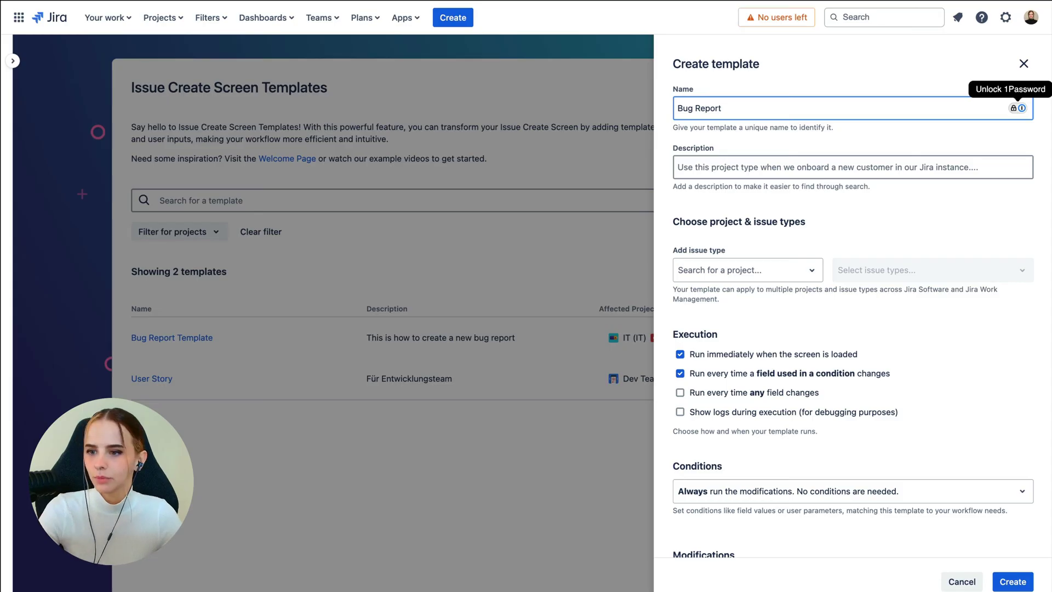
left_click(857, 164)
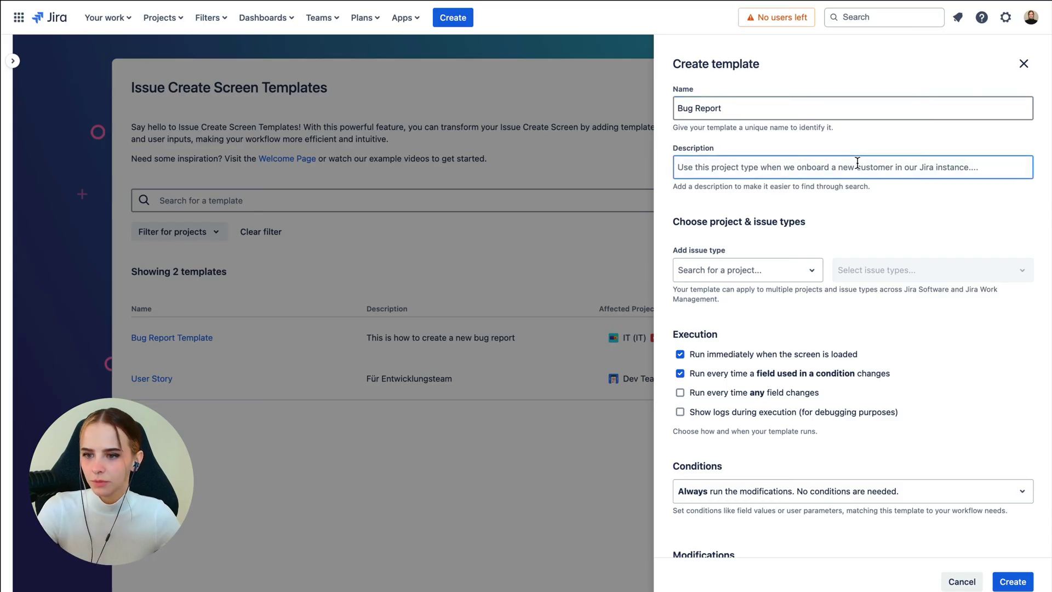
type("This is how to create a ")
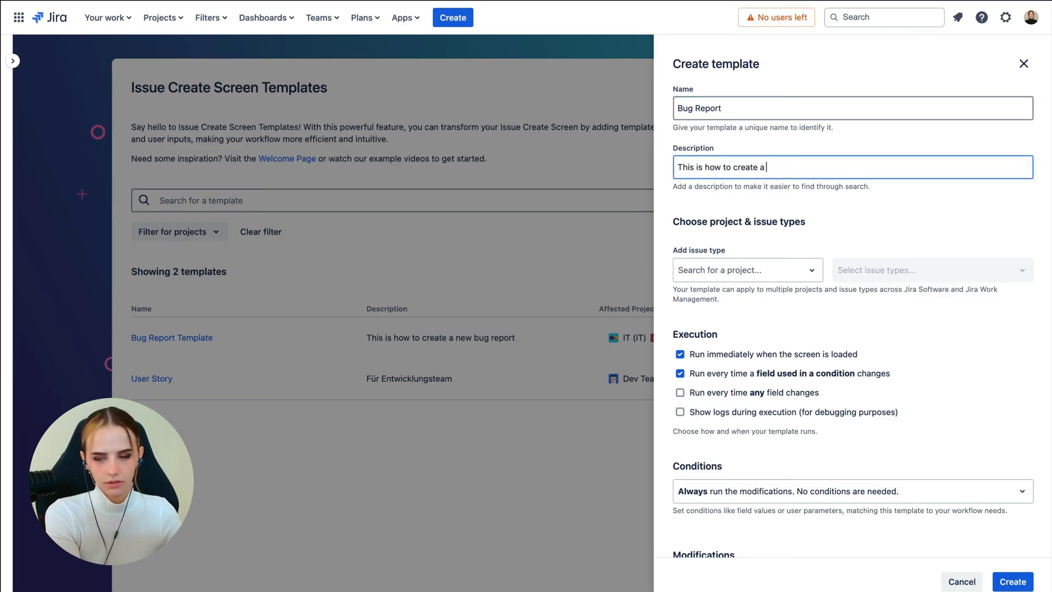
type("new bug report")
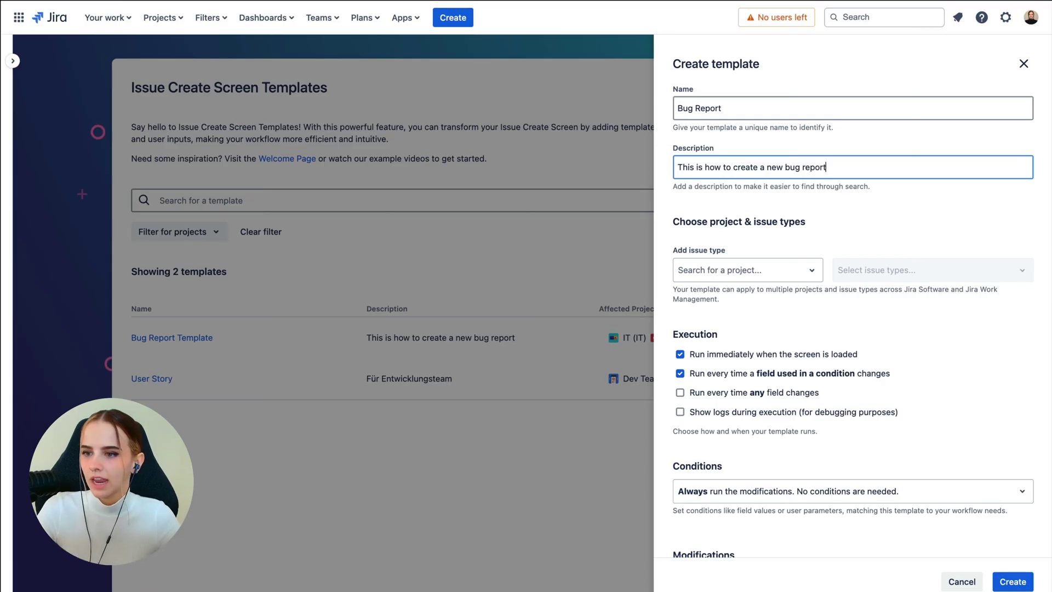
Scope the template to the IT project and bring up its issue types.
left_click(813, 271)
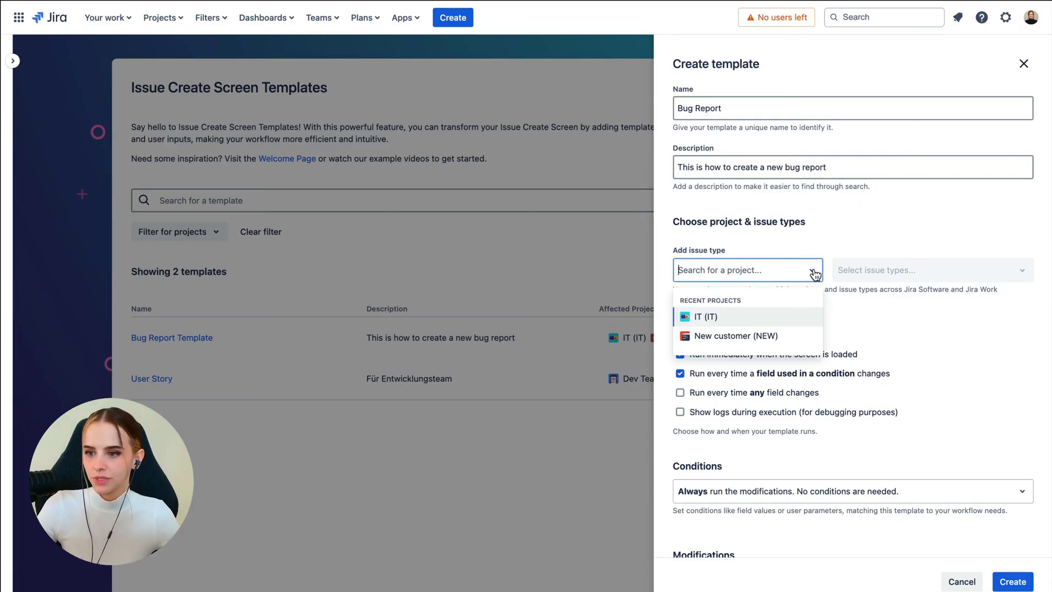
left_click(802, 315)
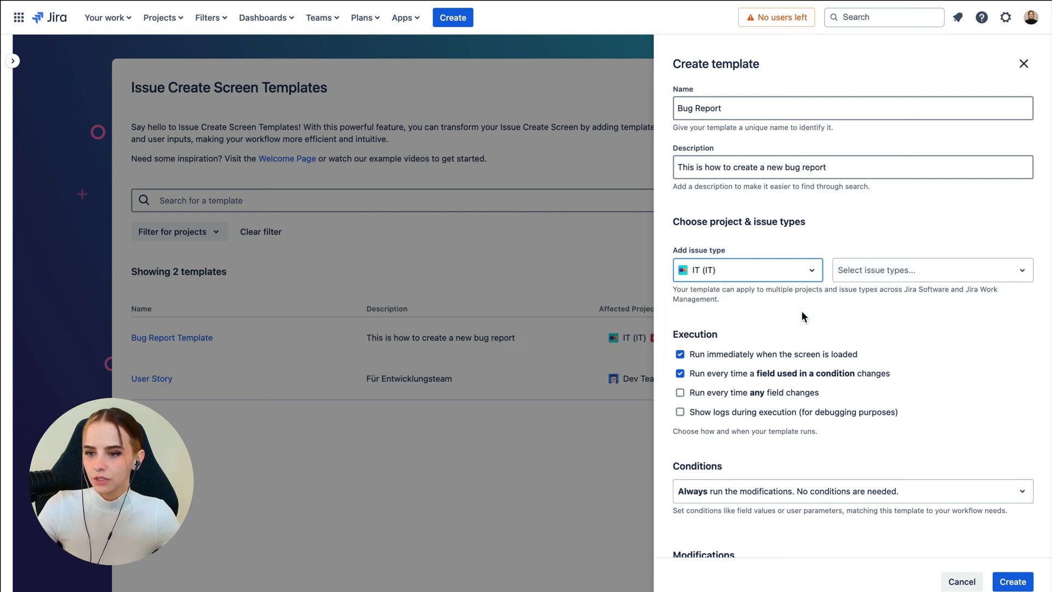
left_click(869, 273)
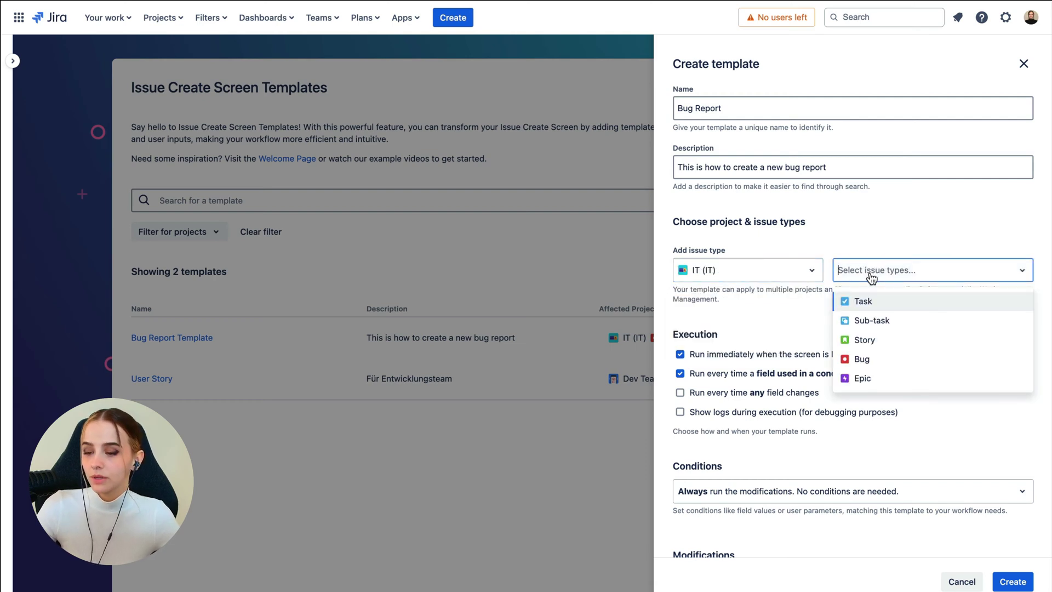
Limit the template to Bug issues and bring up the choices for when modifications run.
left_click(875, 359)
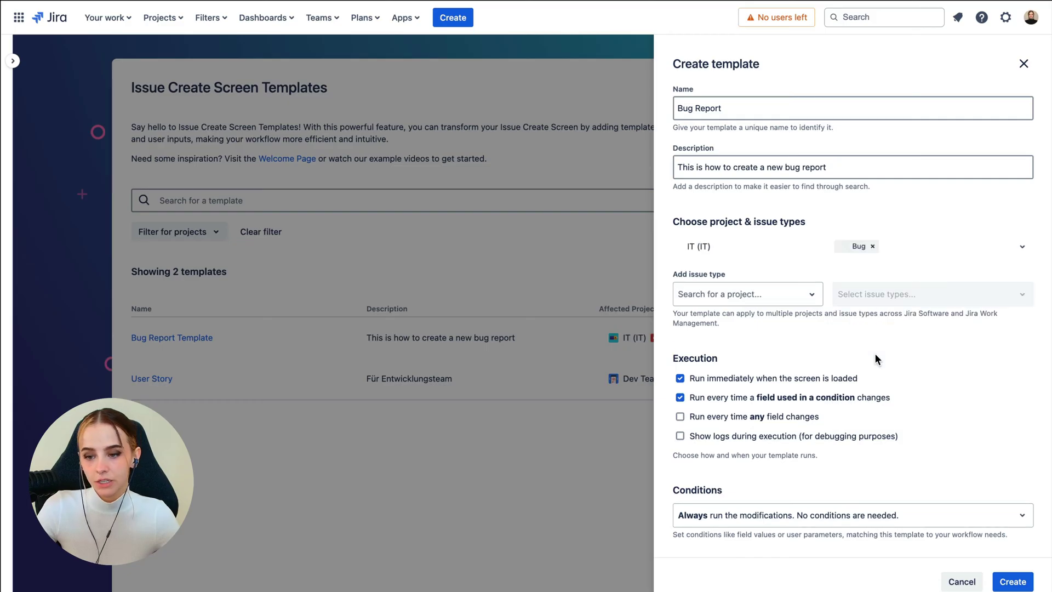
scroll(860, 340, "down", 3)
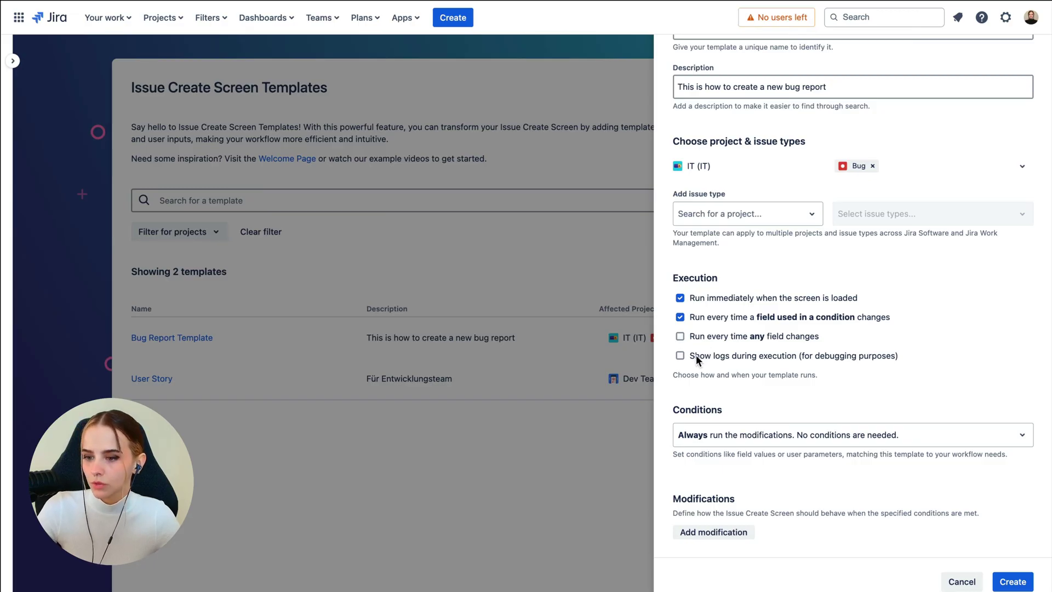
left_click(929, 436)
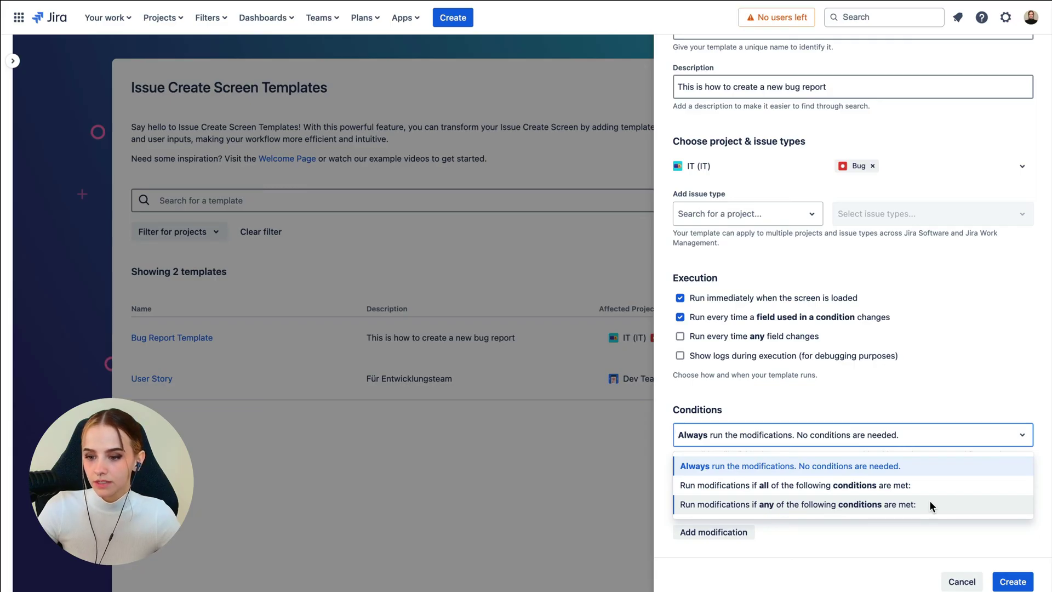
Run modifications only when all conditions are met, adding a field condition.
left_click(922, 484)
left_click(727, 393)
scroll(726, 392, "down", 1)
left_click(792, 245)
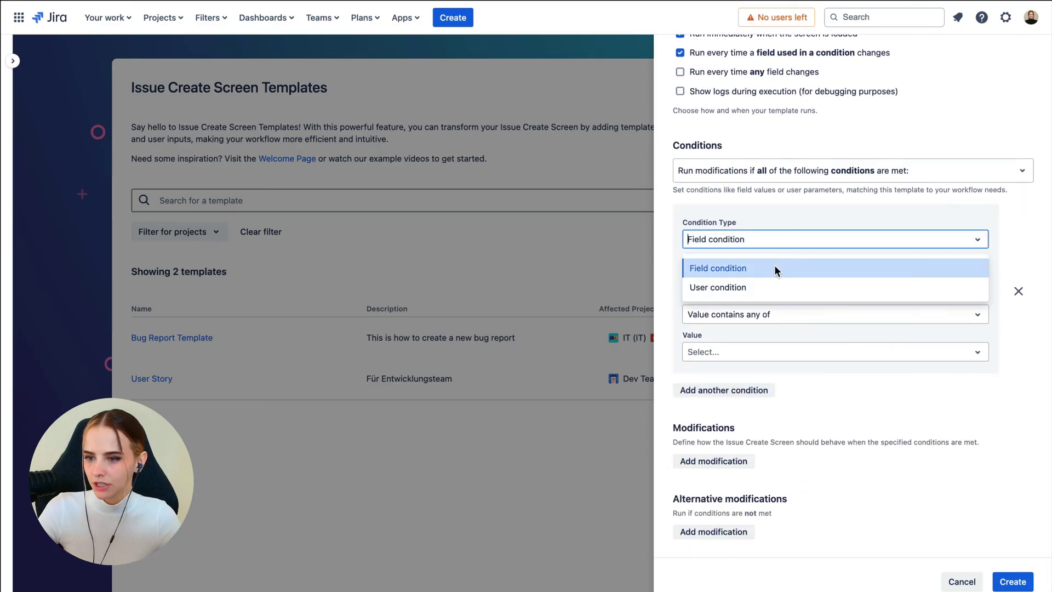
left_click(784, 240)
Set the condition to Priority, Value equals any of, Highest.
left_click(774, 280)
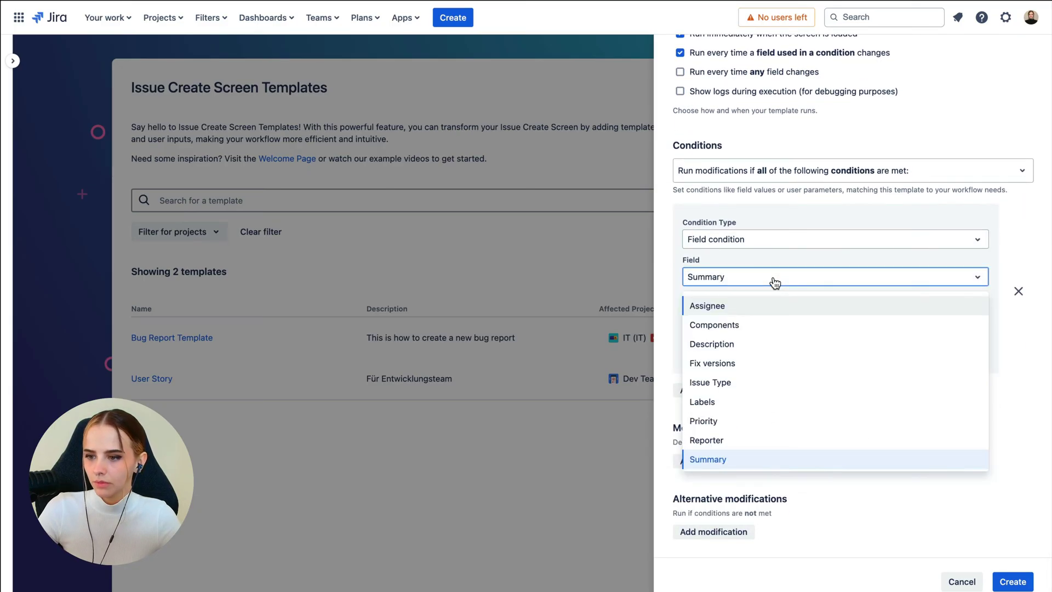
left_click(774, 414)
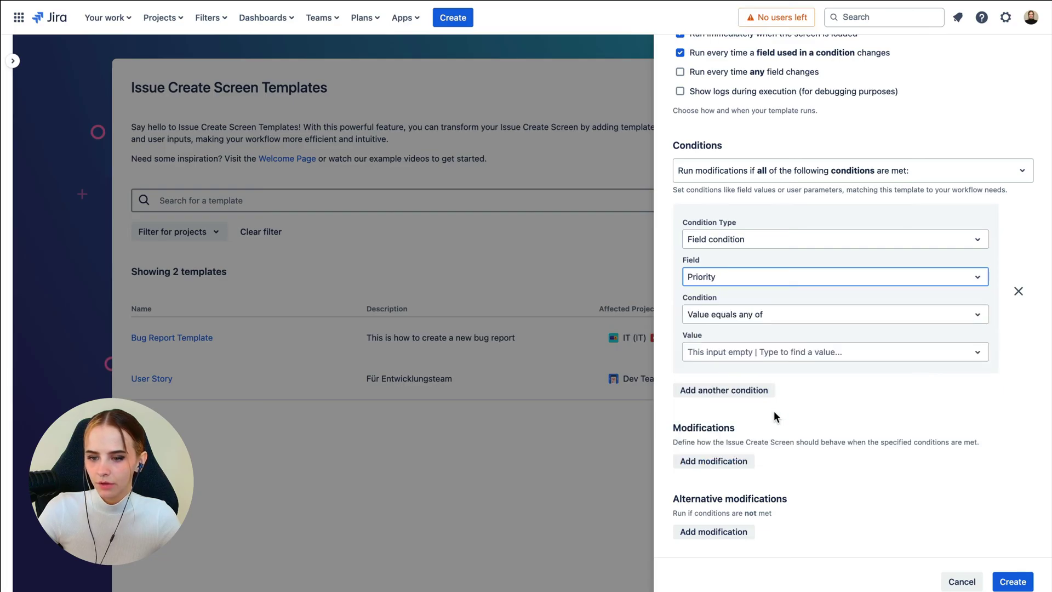
left_click(799, 321)
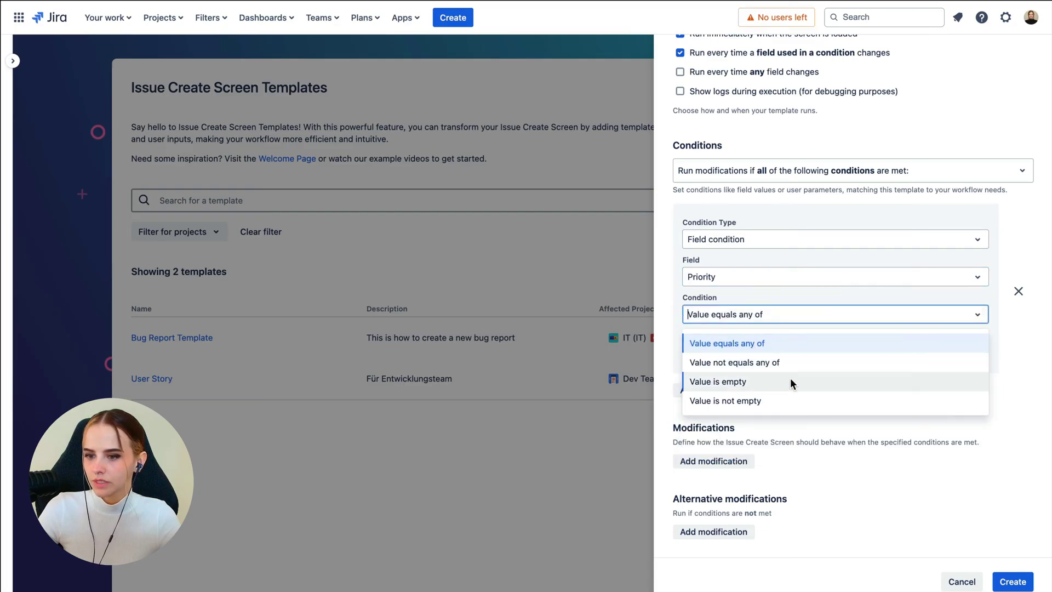
left_click(799, 346)
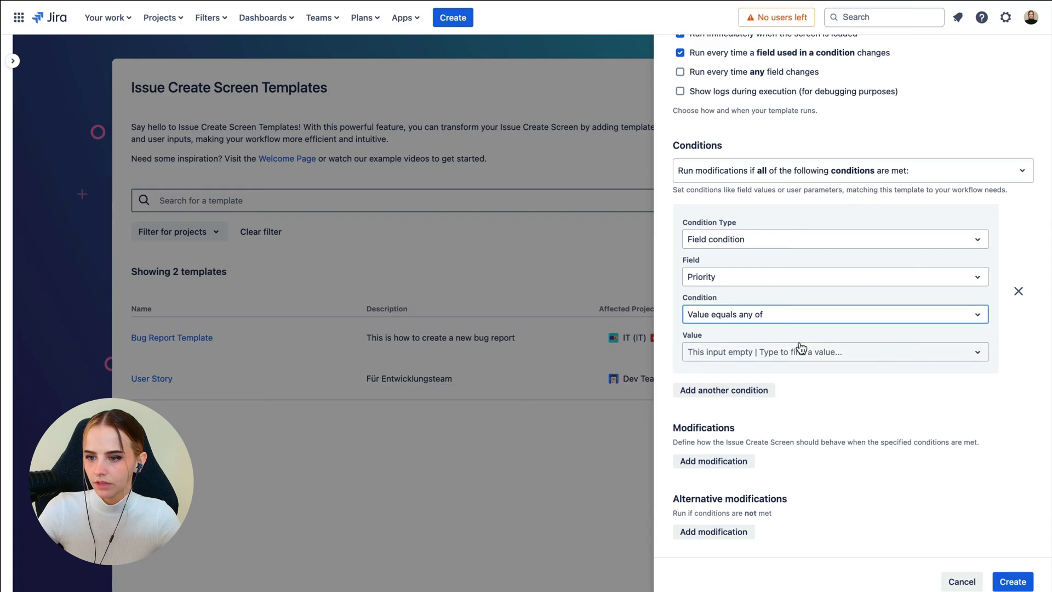
left_click(872, 353)
left_click(870, 402)
left_click(870, 405)
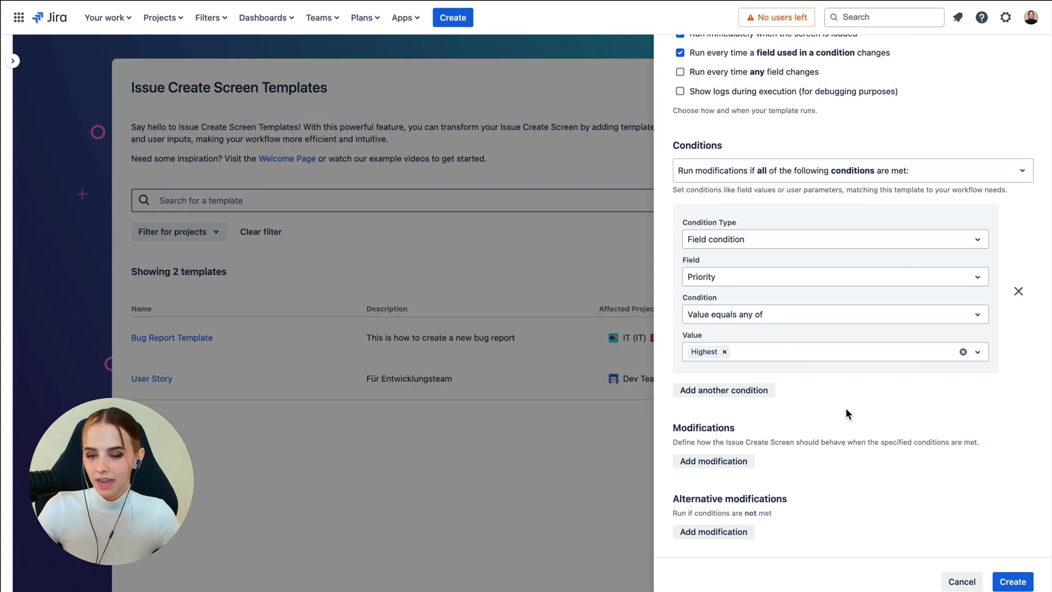
Add a Set field value modification with Summary 'Bug Report: Please enter description'.
left_click(733, 460)
left_click(814, 357)
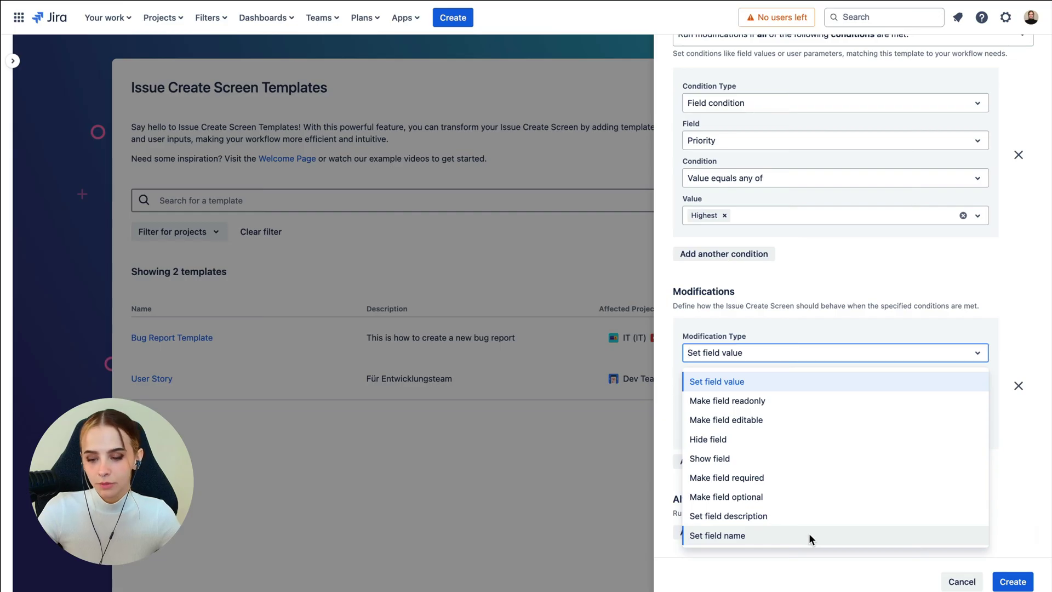
left_click(805, 357)
left_click(796, 423)
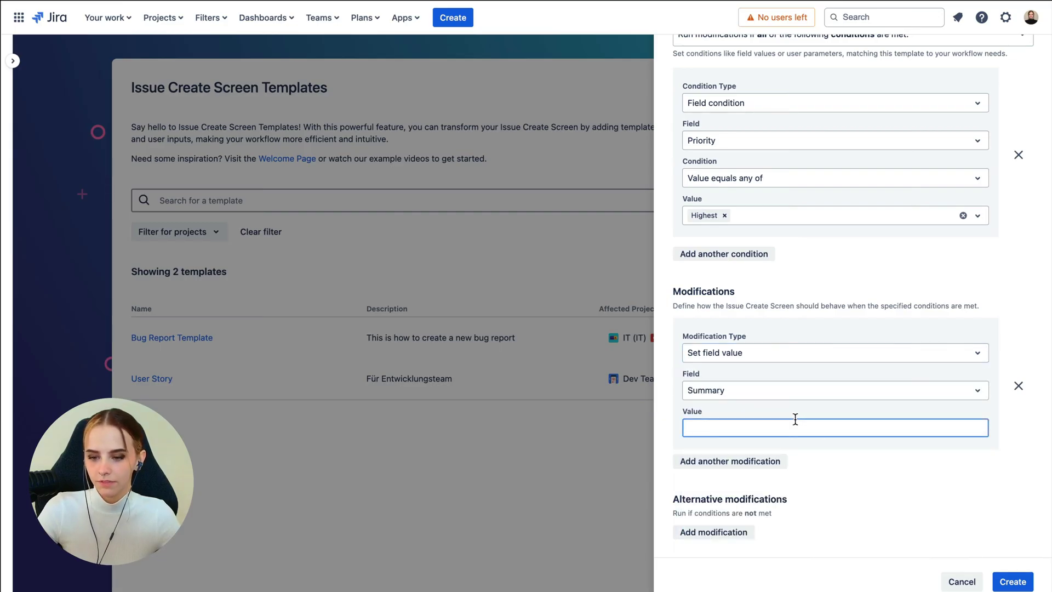
type("Bug Report: P")
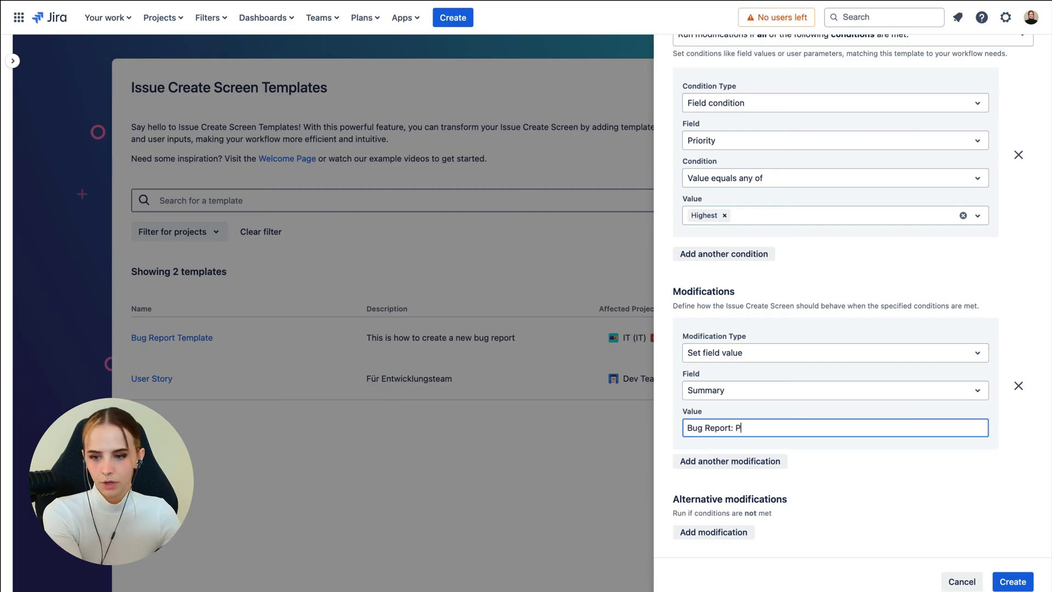
type("lease enter description")
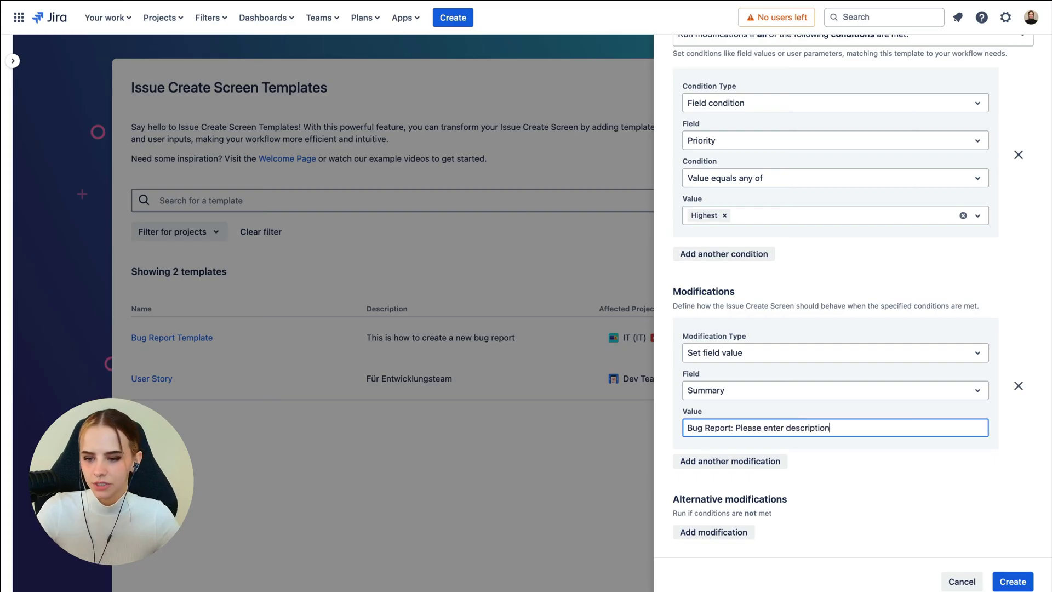
left_click(801, 475)
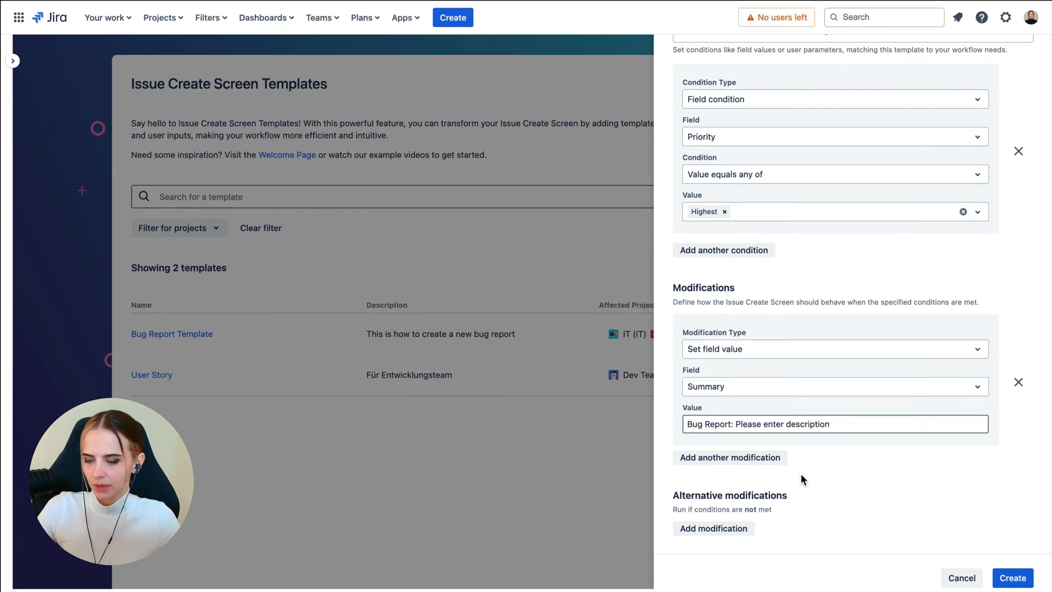
Add a modification setting Description to the pasted bug-report outline.
left_click(769, 461)
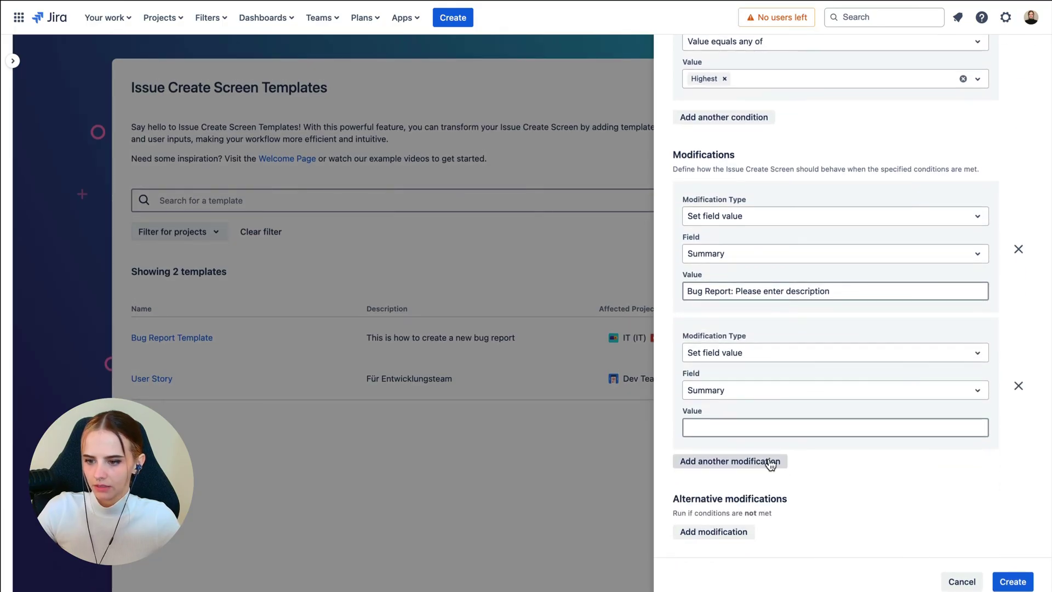
left_click(770, 391)
left_click(746, 452)
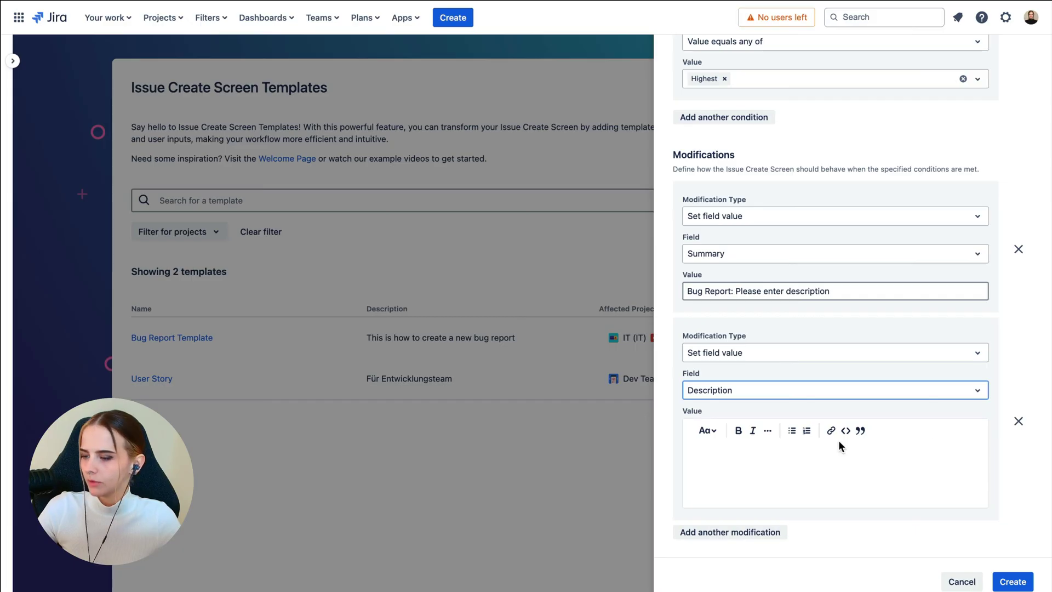
left_click(778, 449)
key("ctrl+v")
scroll(773, 453, "down", 4)
Add a Make field required modification for the Assignee field.
left_click(728, 461)
scroll(727, 455, "down", 2)
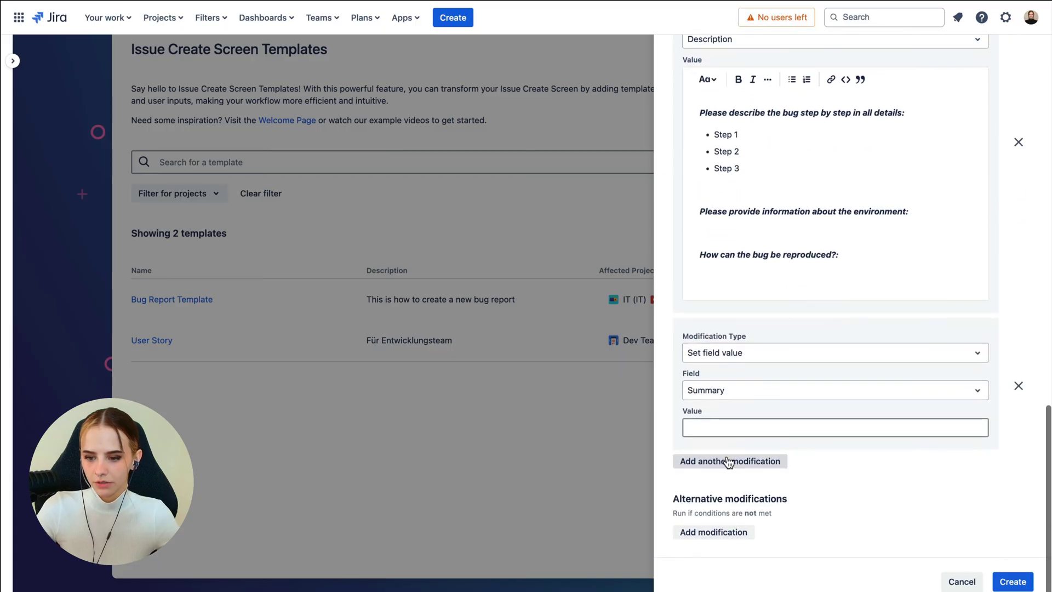
left_click(767, 356)
left_click(774, 476)
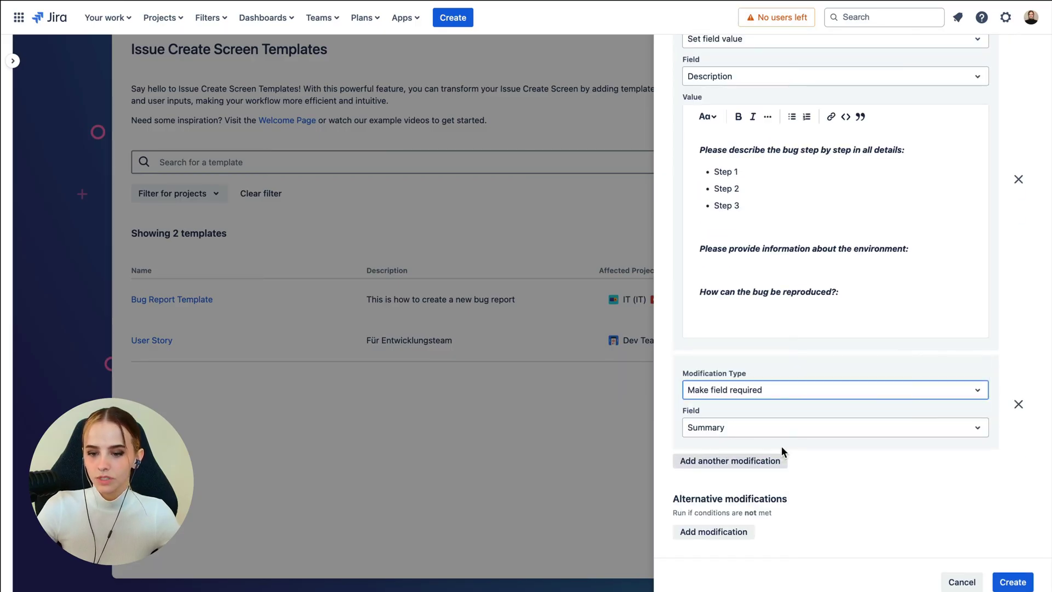
left_click(783, 429)
left_click(774, 457)
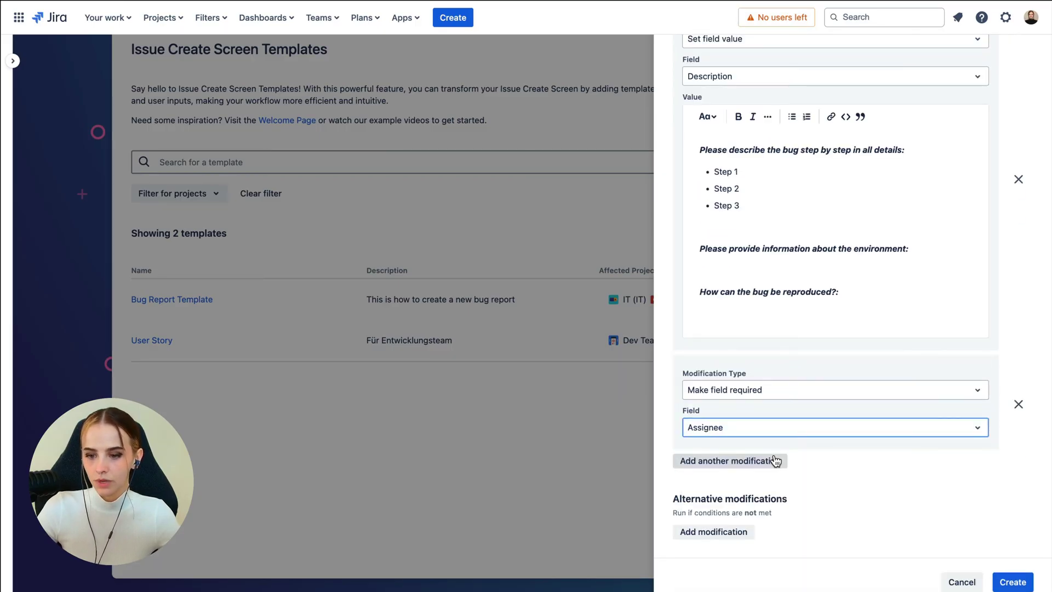
Add a modification presetting Assignee to a searched-for team member.
left_click(775, 461)
left_click(758, 390)
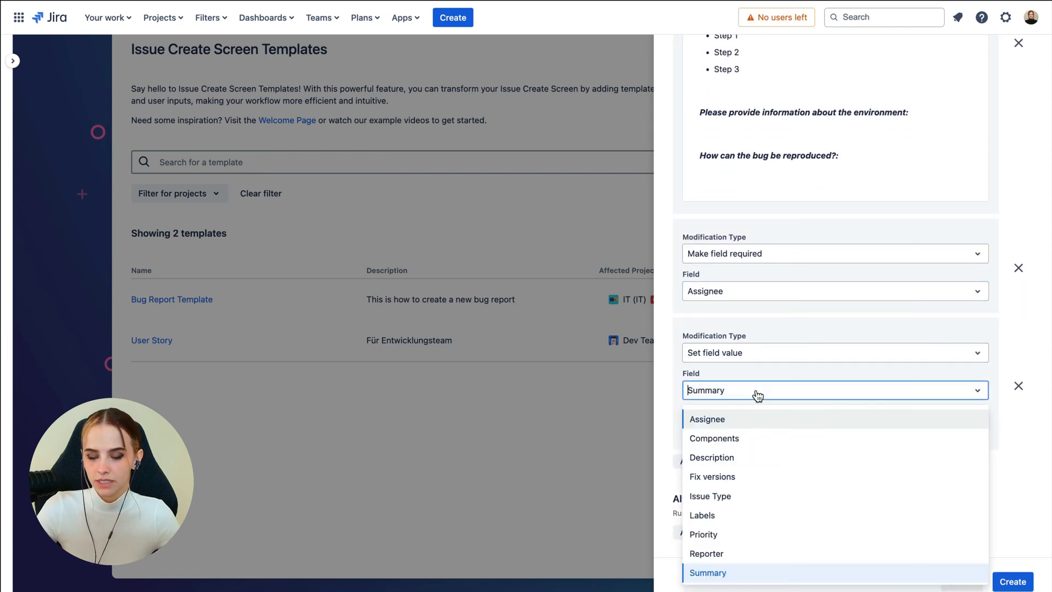
left_click(753, 418)
left_click(751, 428)
type("Lukas")
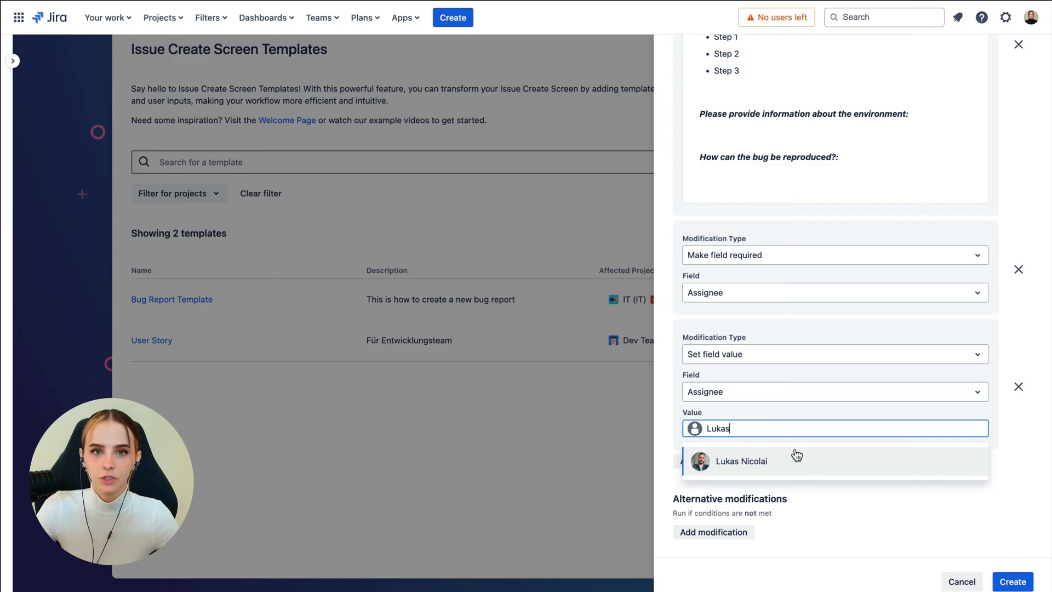
left_click(794, 455)
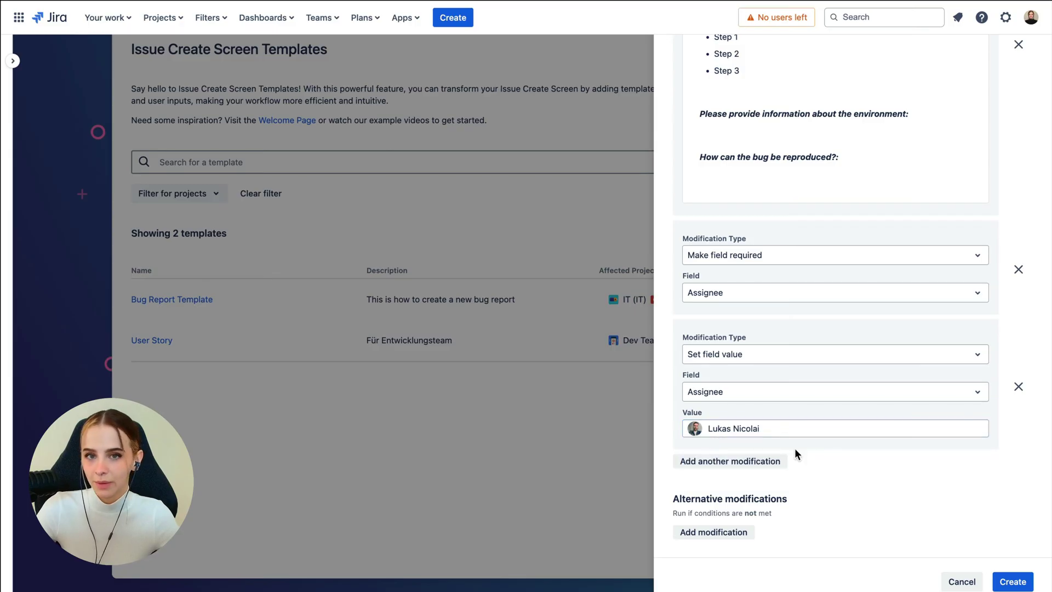
Add an alternative modification setting Priority to Lowest.
left_click(731, 533)
left_click(763, 462)
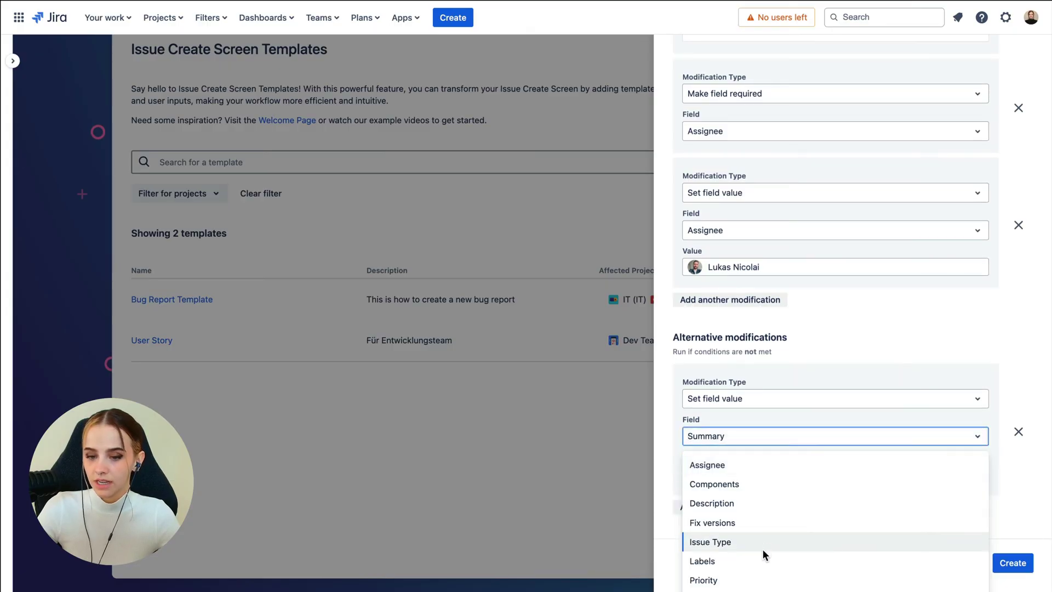
left_click(760, 578)
left_click(793, 500)
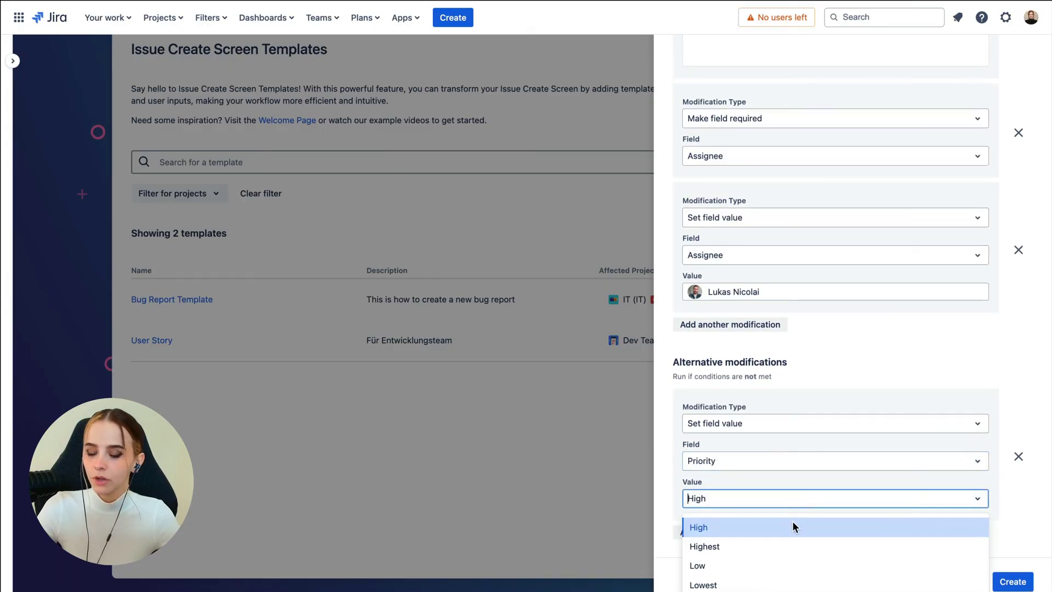
left_click(787, 584)
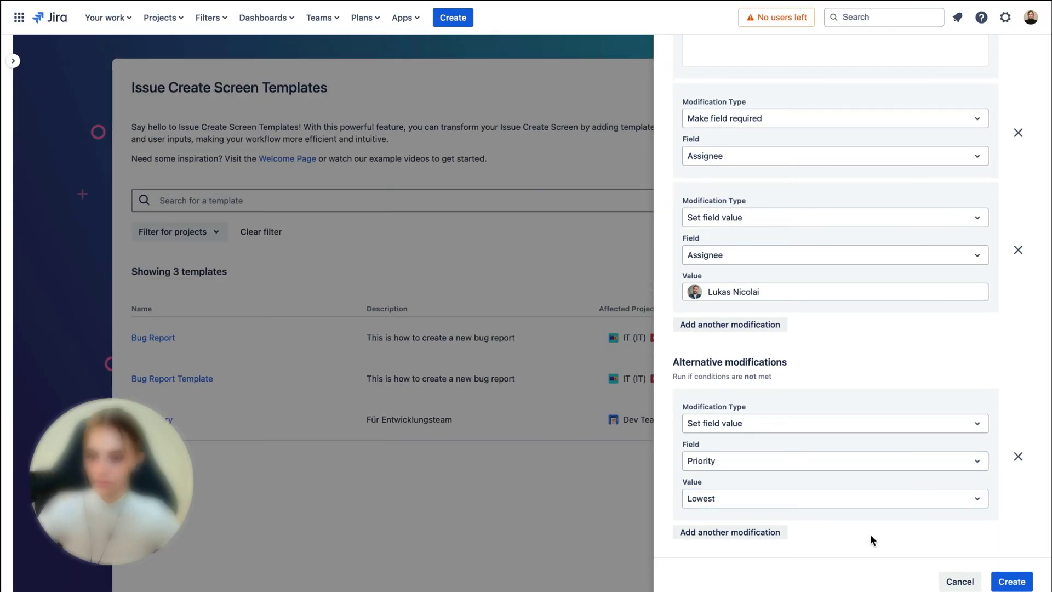
Add an alternative modification setting Description to the pasted shorter outline.
left_click(750, 542)
left_click(754, 468)
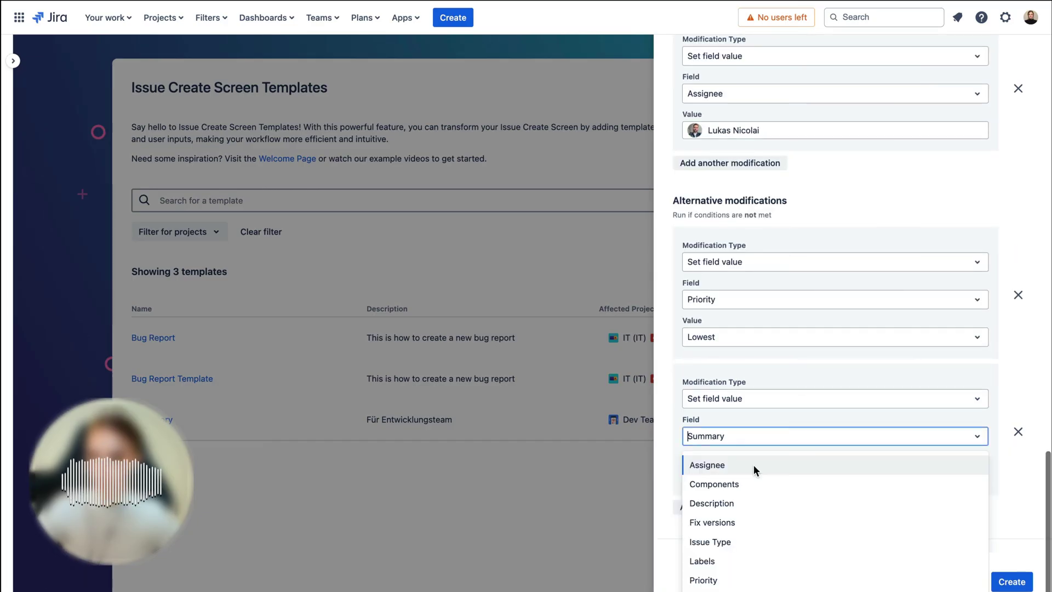
left_click(753, 493)
left_click(741, 496)
type("Please provide information about the environment: How can the bug be reproduced?:")
scroll(740, 496, "down", 2)
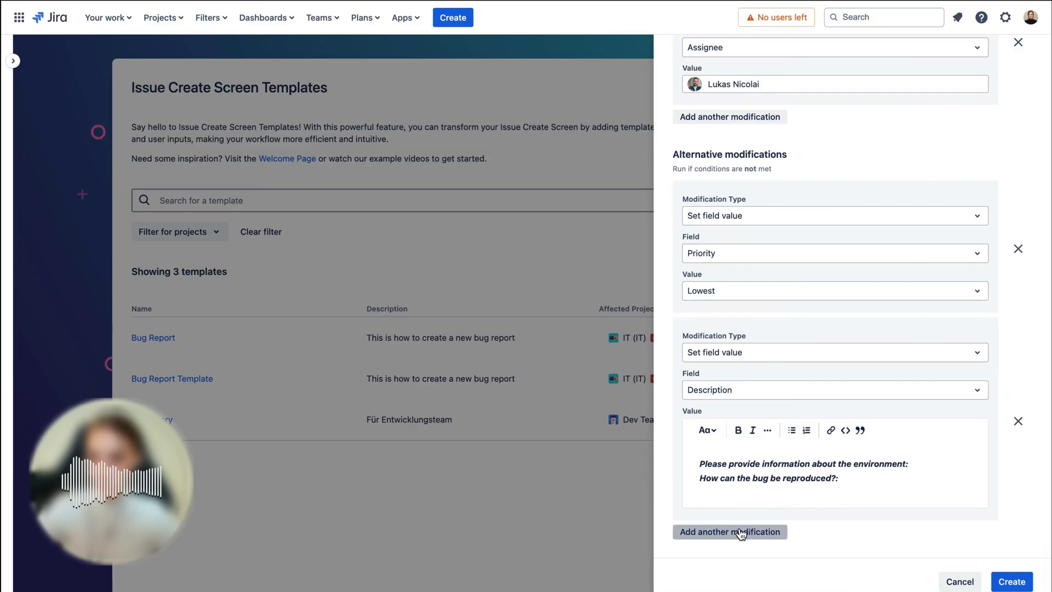
Preset the alternative Assignee to another colleague and save the Bug Report template.
left_click(740, 532)
left_click(746, 463)
left_click(745, 464)
left_click(755, 499)
type("emil")
left_click(756, 528)
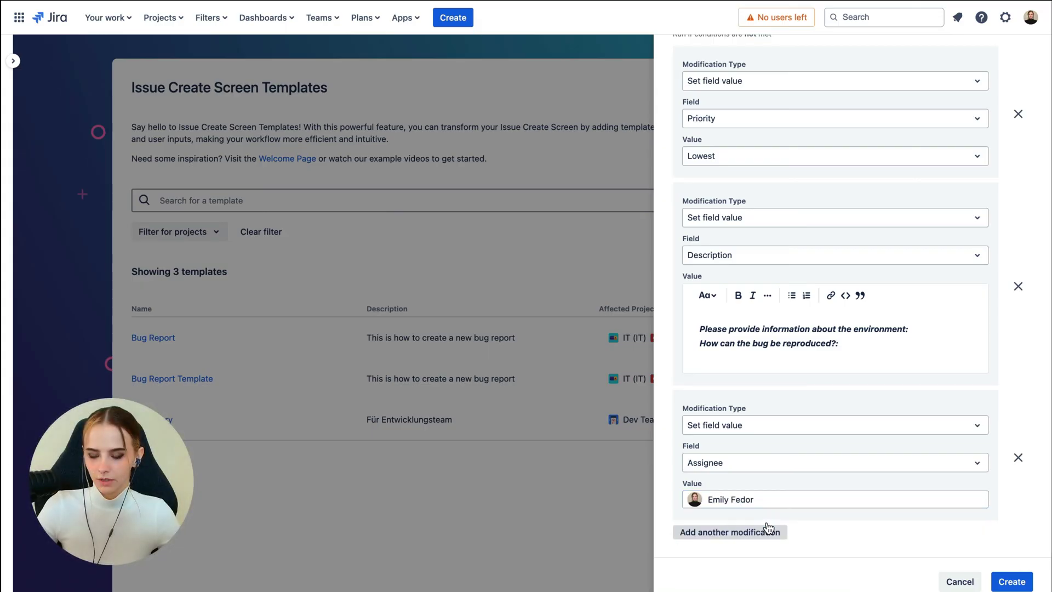
left_click(1018, 583)
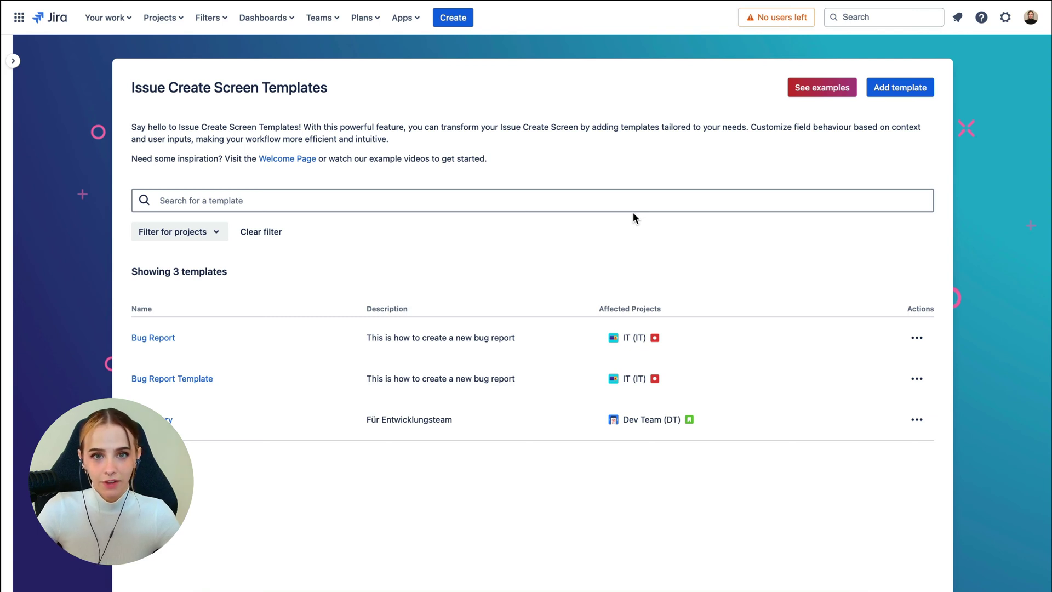
Open the Bug Report template and preview its create screen.
left_click(173, 342)
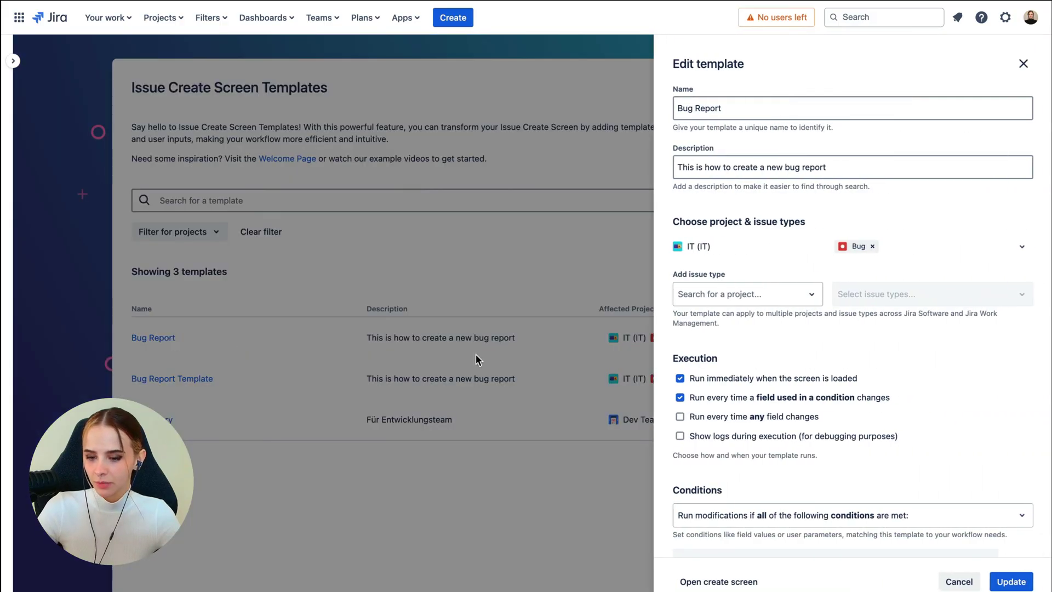
left_click(720, 581)
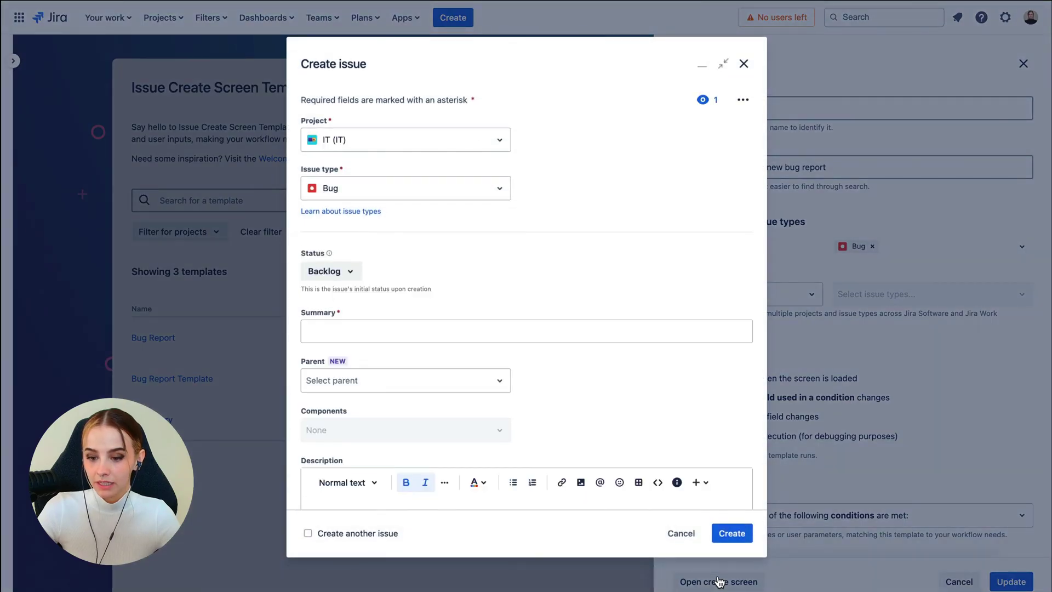
scroll(597, 399, "down", 3)
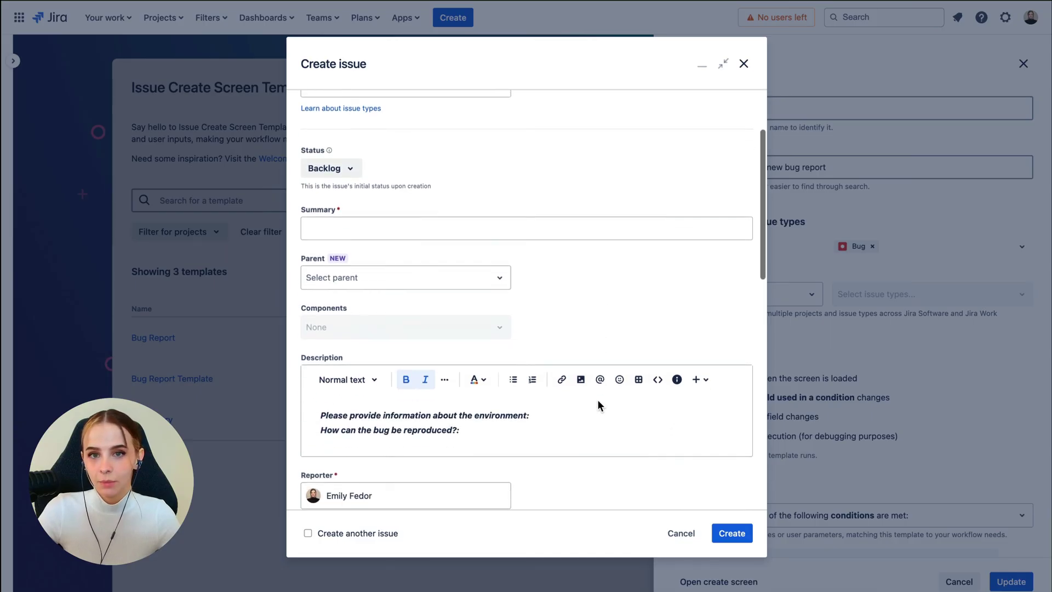
scroll(597, 400, "down", 8)
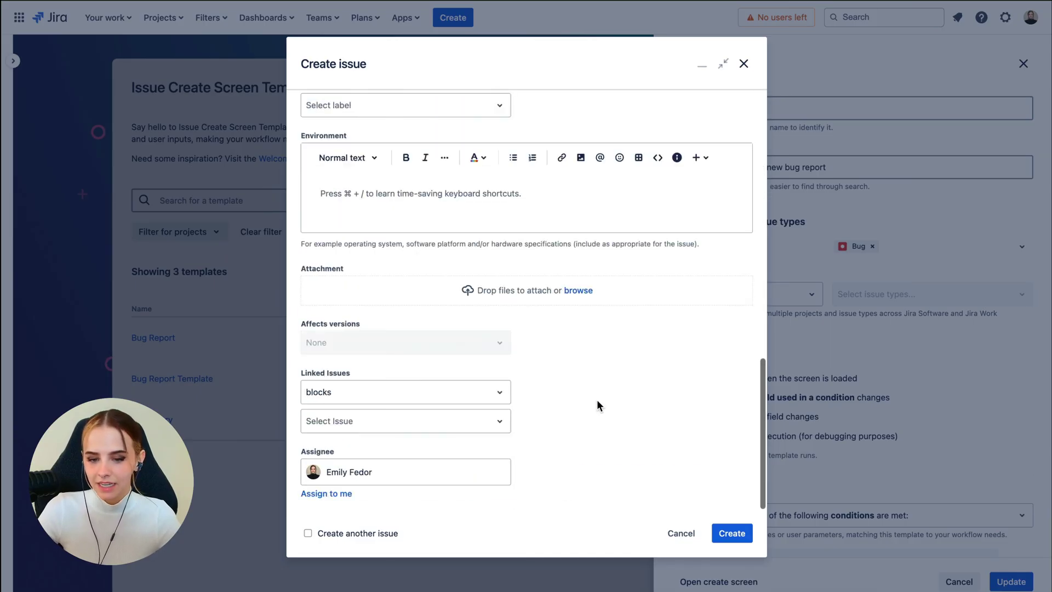
scroll(597, 400, "up", 5)
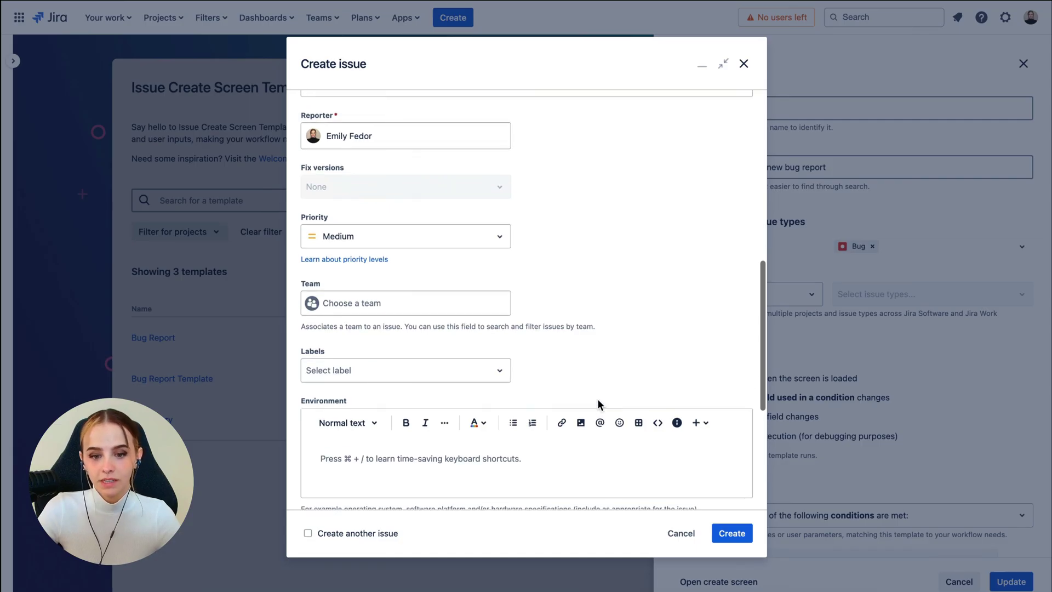
Set the preview's Priority to Highest and check the Description fills with the bug outline.
left_click(499, 243)
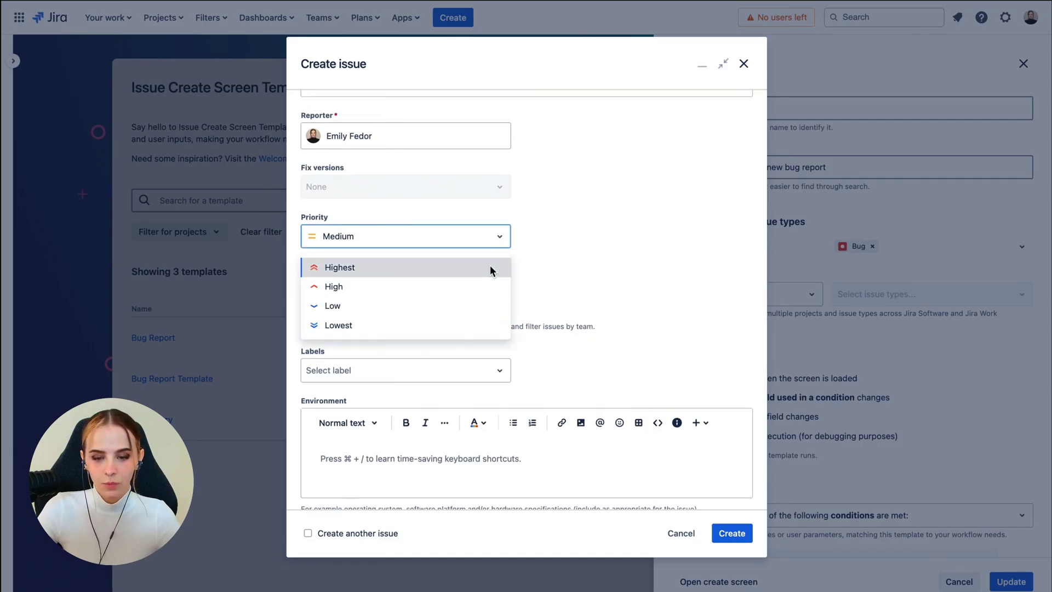
left_click(491, 267)
scroll(490, 265, "up", 3)
scroll(490, 265, "up", 2)
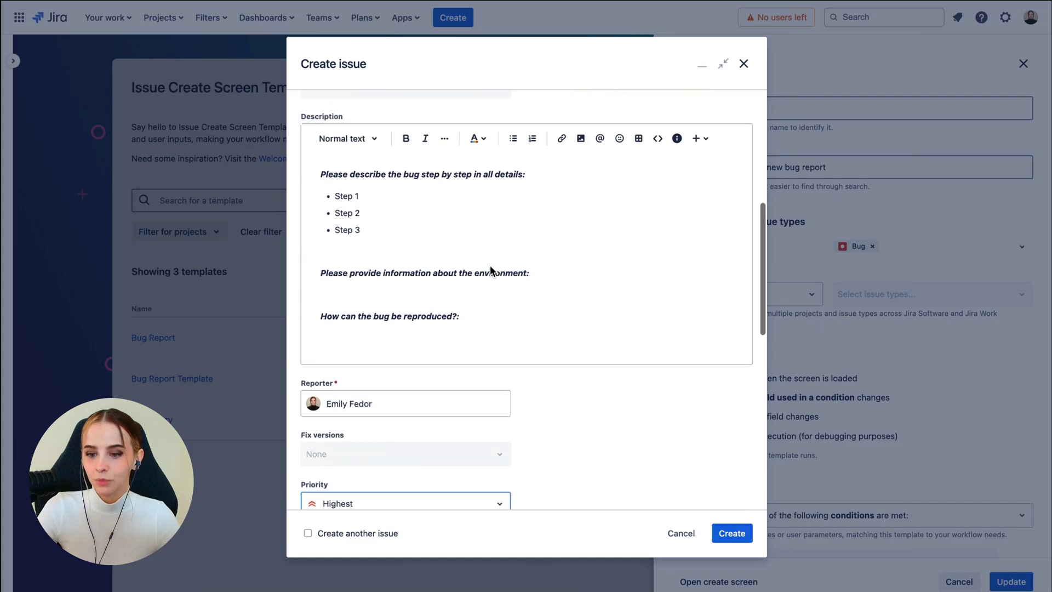
scroll(490, 265, "down", 8)
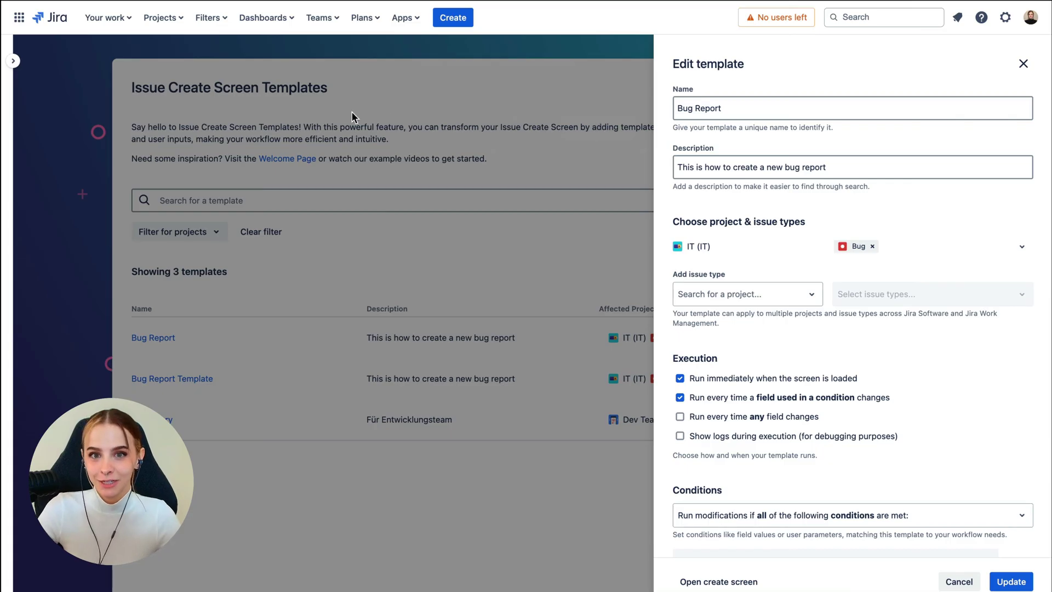
On the IT project board, start a new issue of type Bug.
left_click(174, 18)
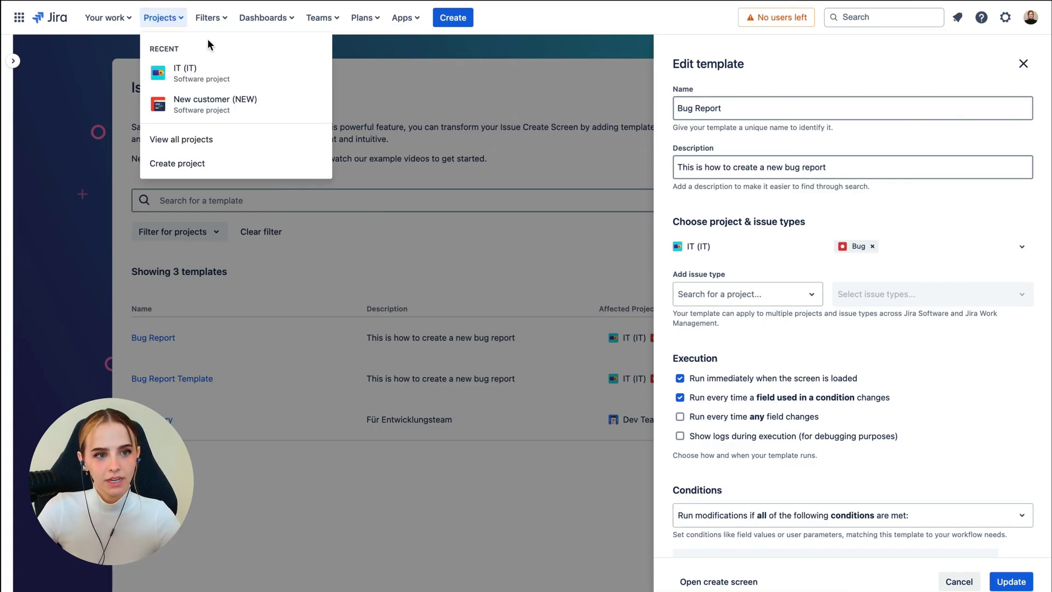
left_click(233, 74)
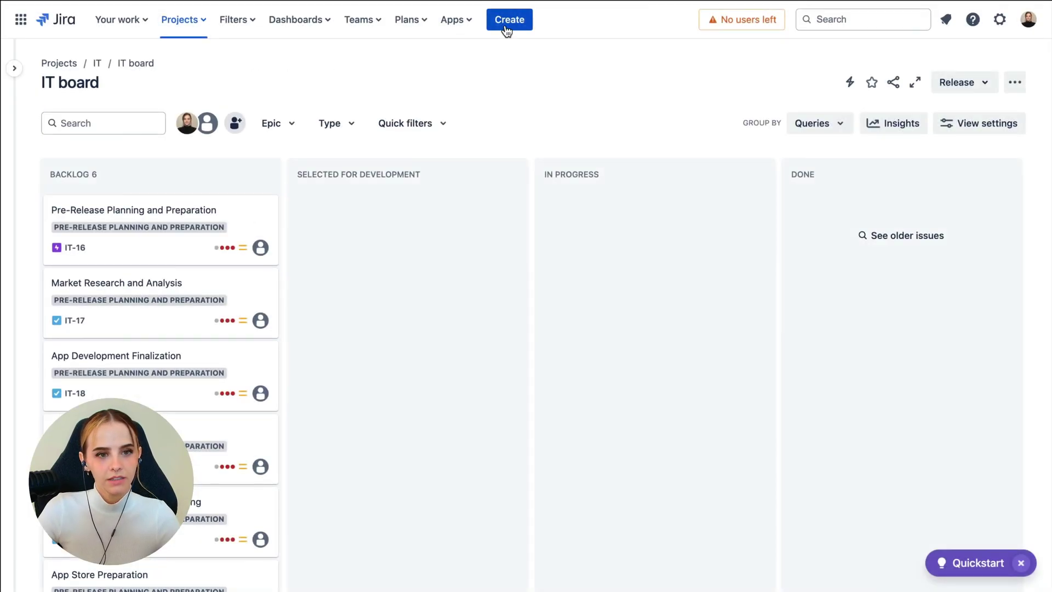
left_click(449, 21)
left_click(495, 211)
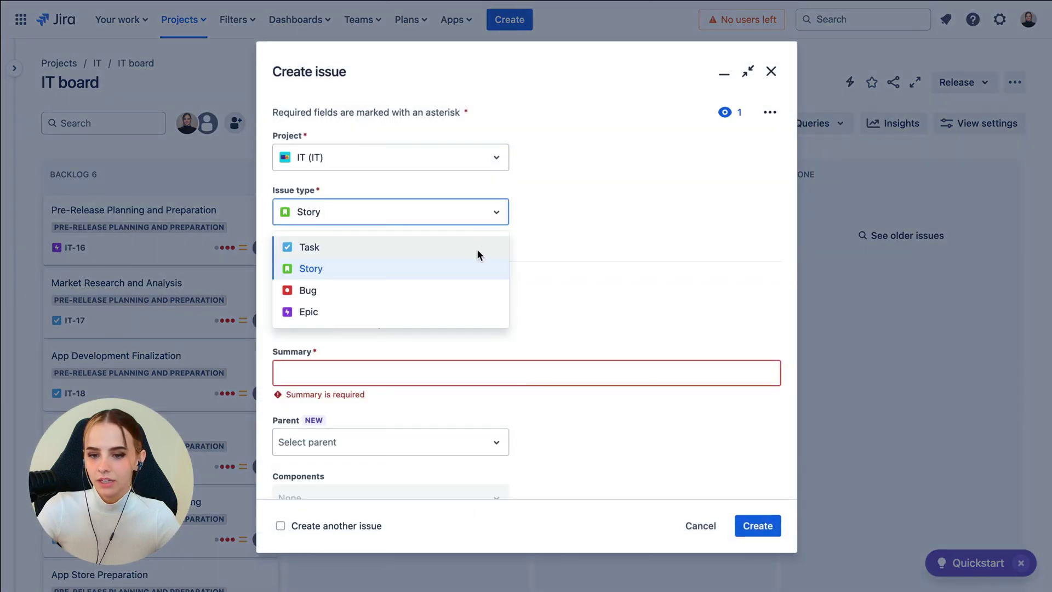
left_click(474, 282)
Review the Bug form's prefilled Description and Assignee and its priority options.
scroll(474, 282, "down", 10)
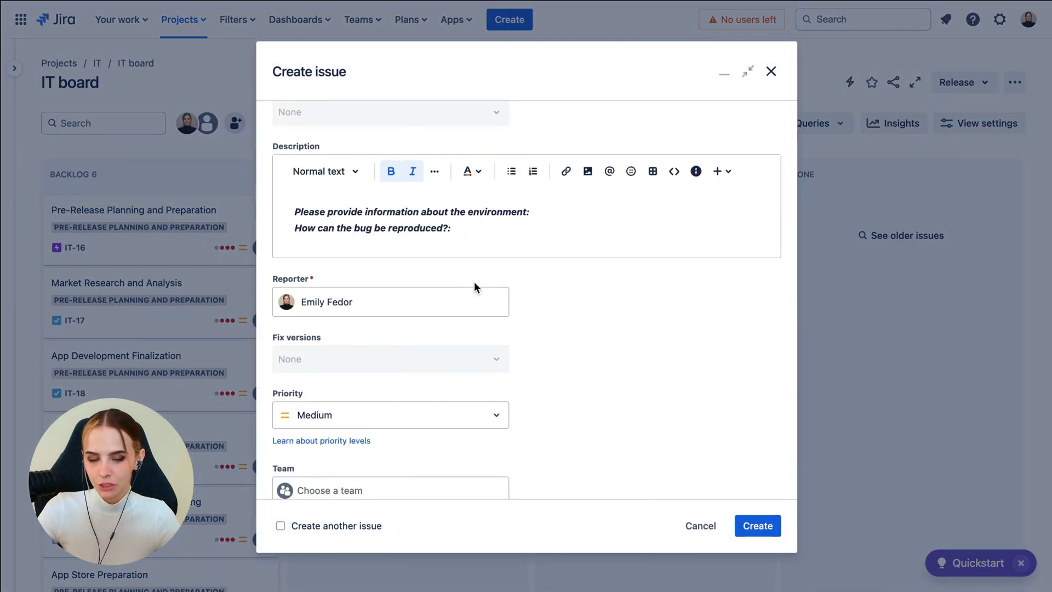
scroll(474, 281, "up", 8)
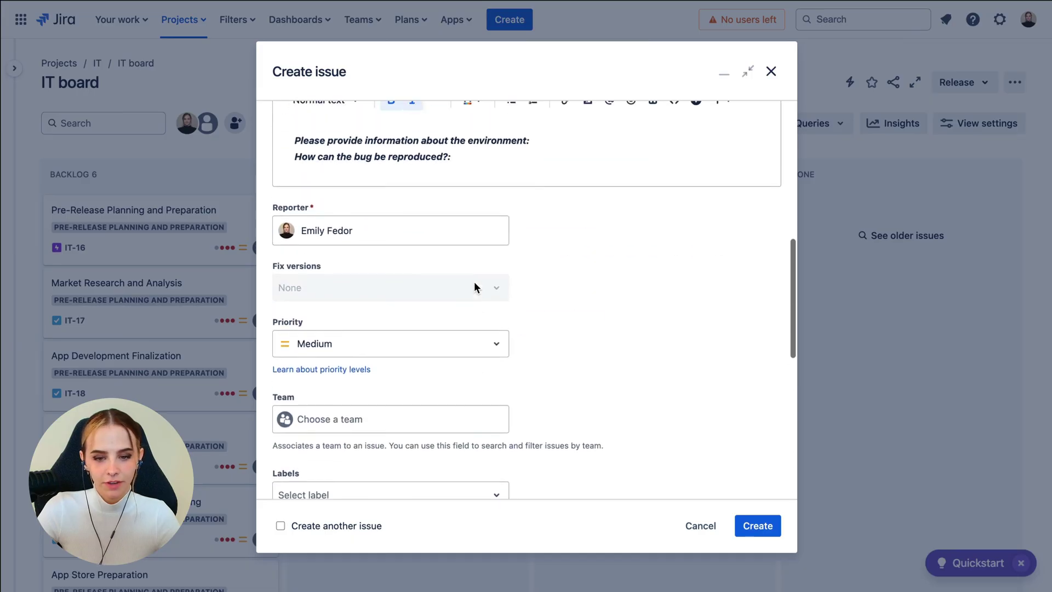
left_click(446, 357)
scroll(432, 393, "up", 4)
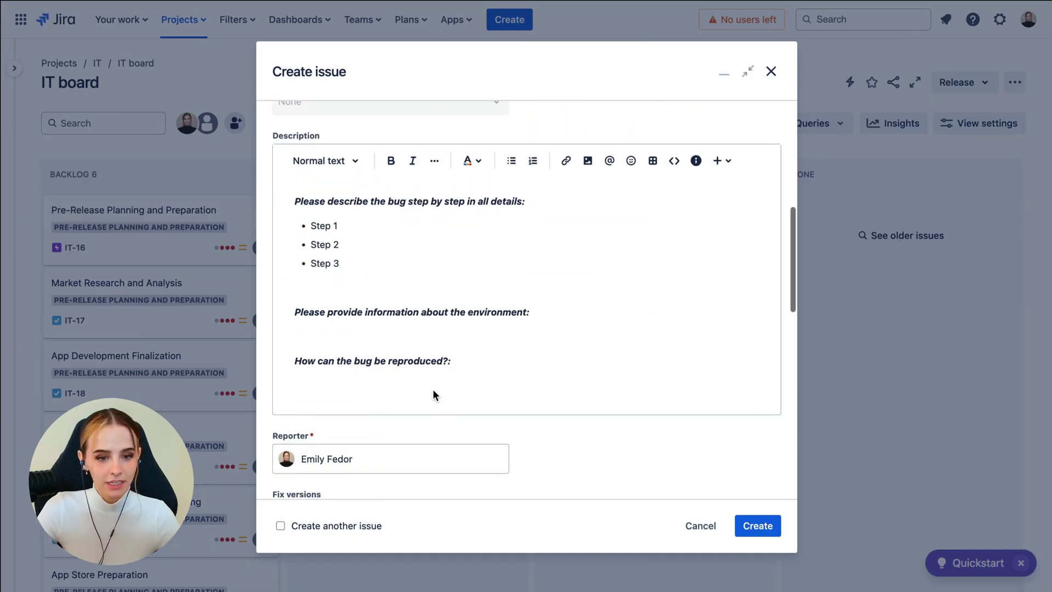
scroll(433, 392, "down", 10)
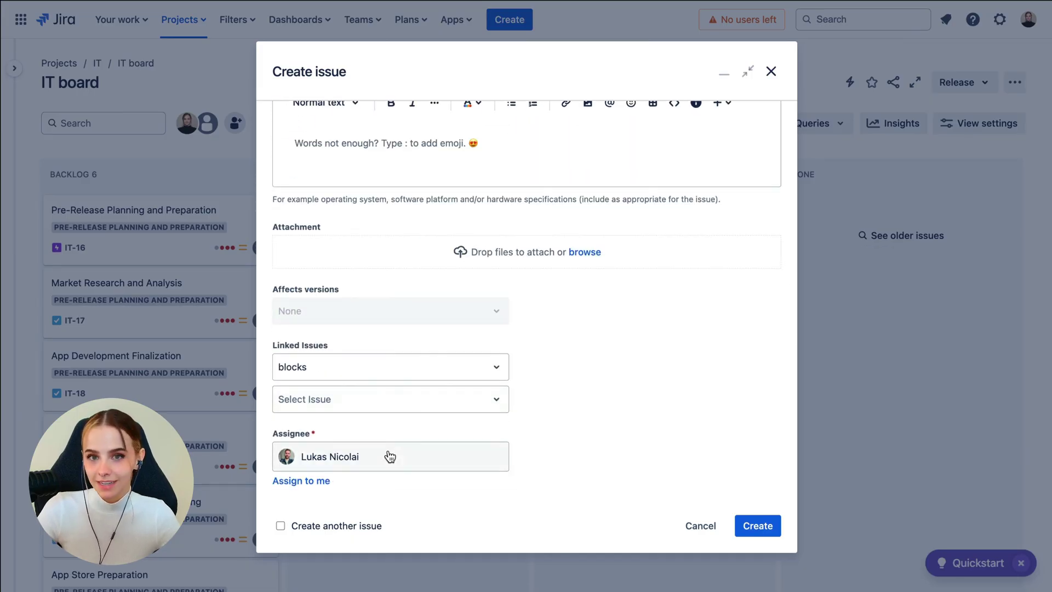